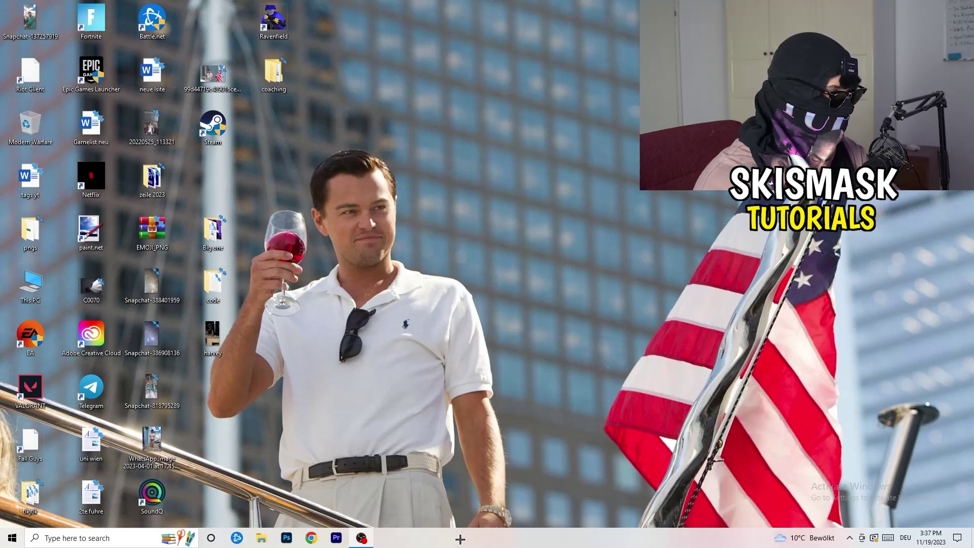
Open Task Manager and bring up the end-task option for the Antimalware Service Executable background process without ending it
right_click(477, 539)
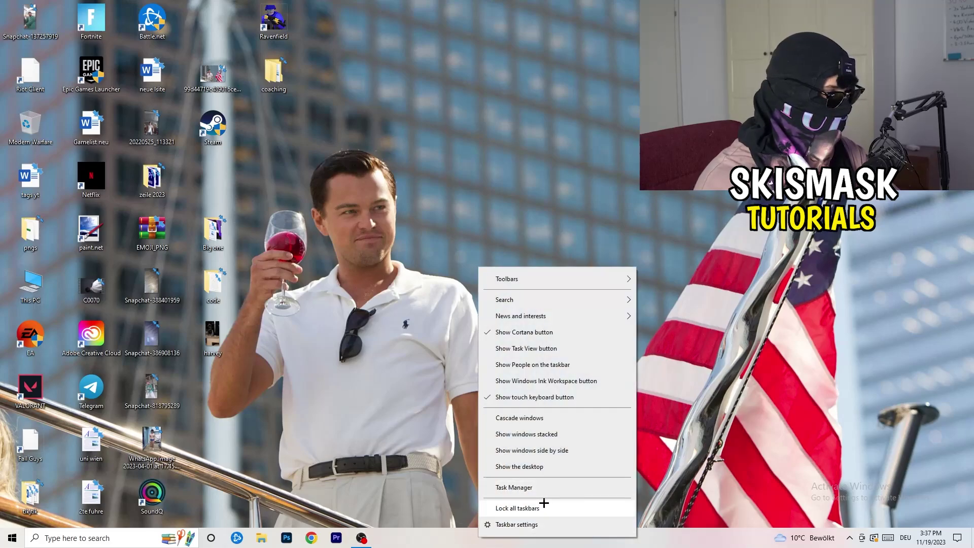
left_click(517, 486)
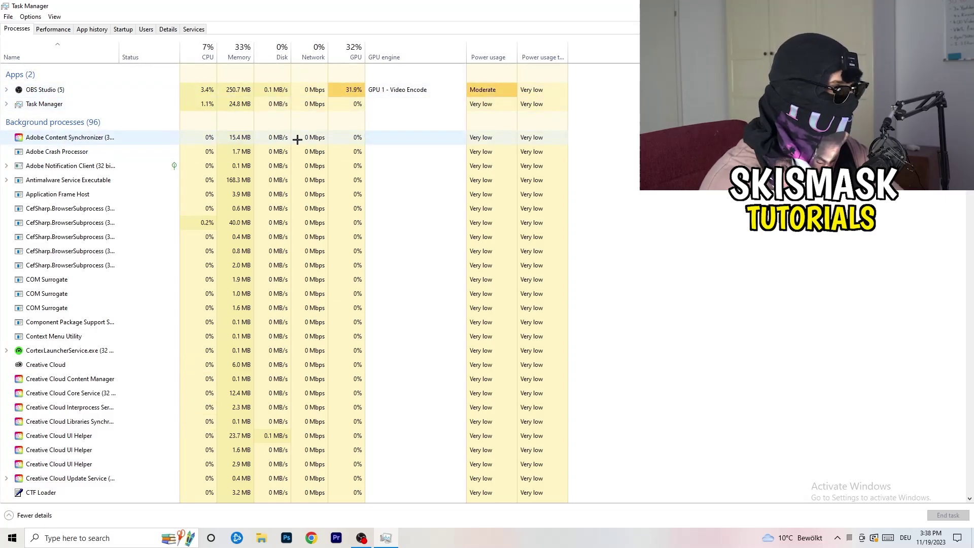
right_click(229, 182)
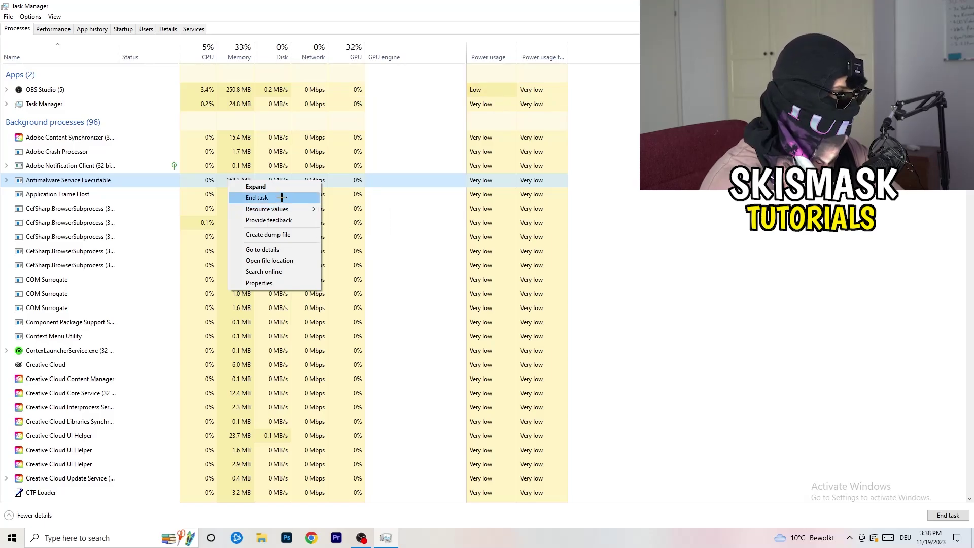
key("Escape")
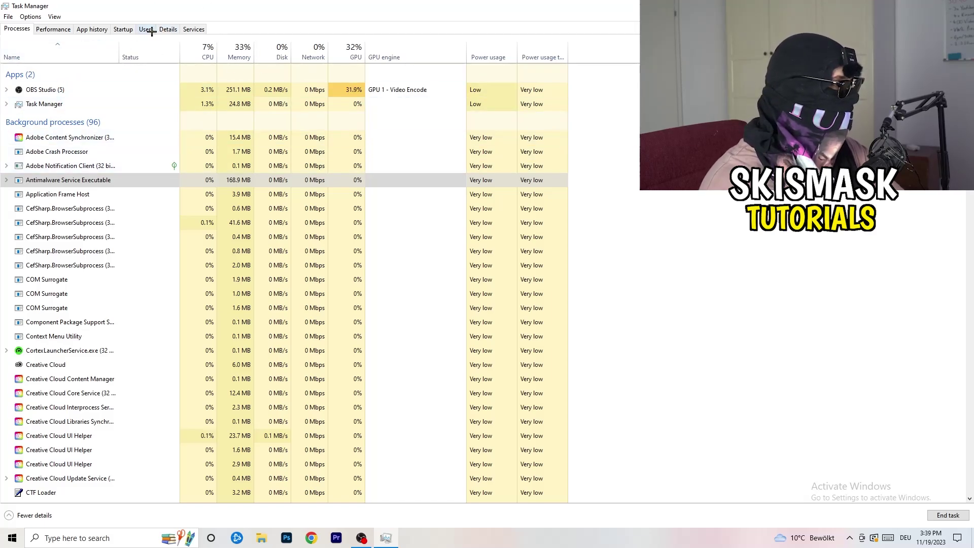
Review the startup programs and check the enable or disable options for Dropbox, EA and File Association Helper
left_click(124, 29)
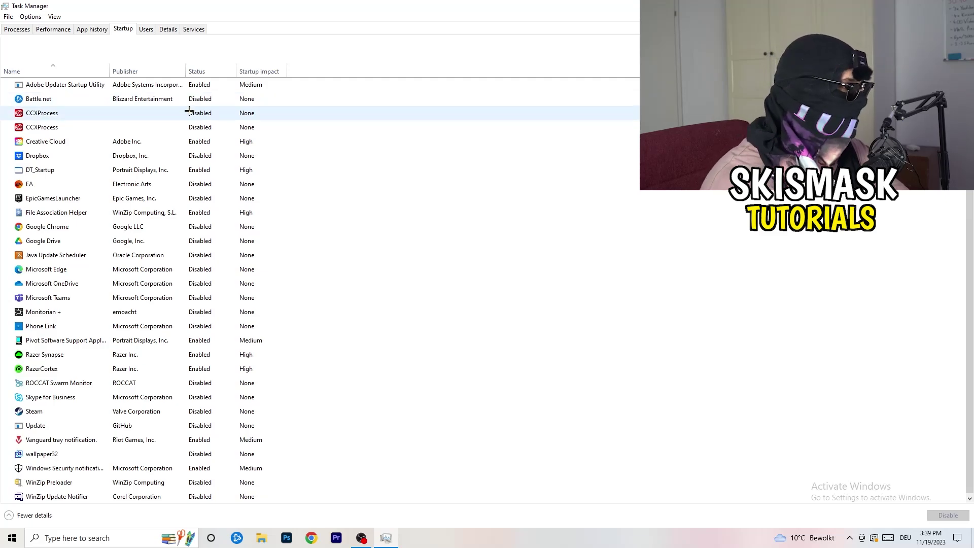
right_click(203, 155)
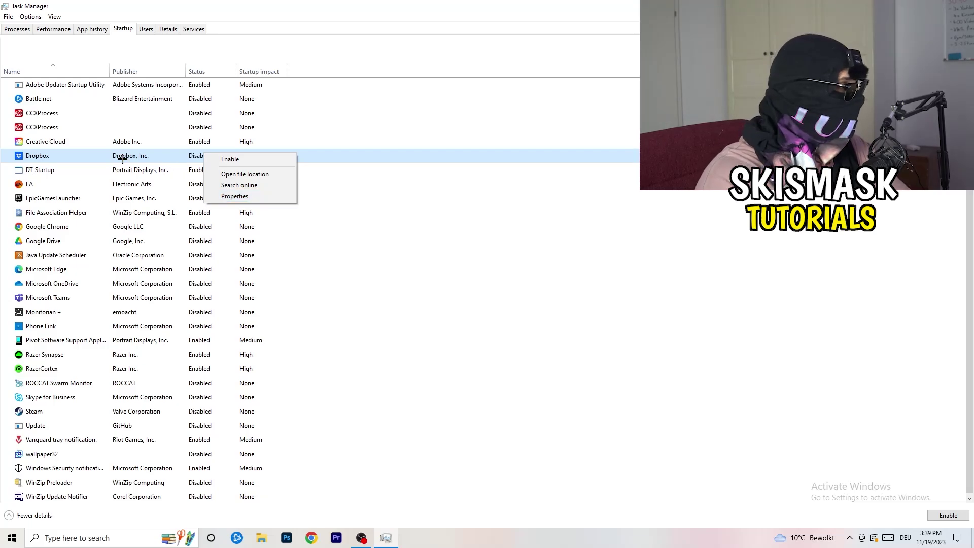
right_click(98, 186)
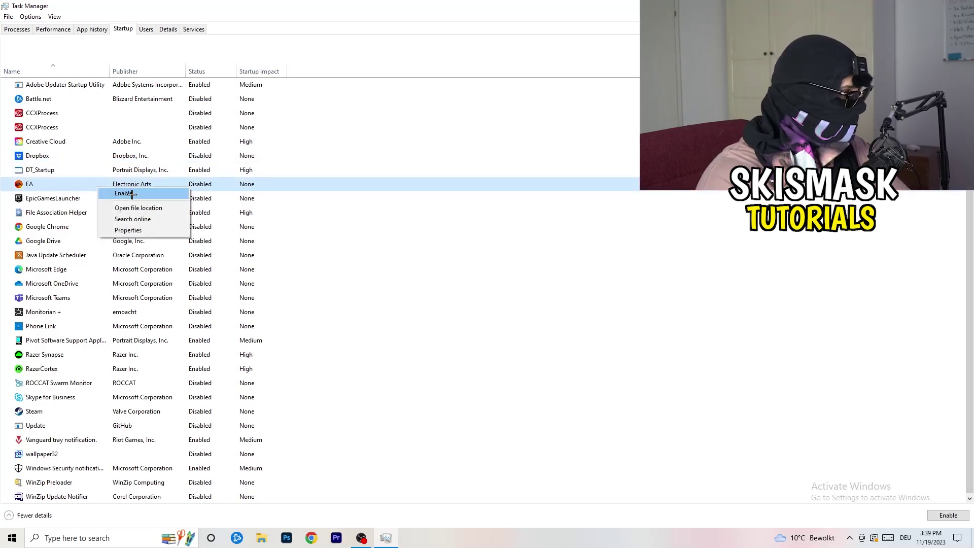
left_click(648, 264)
left_click(647, 263)
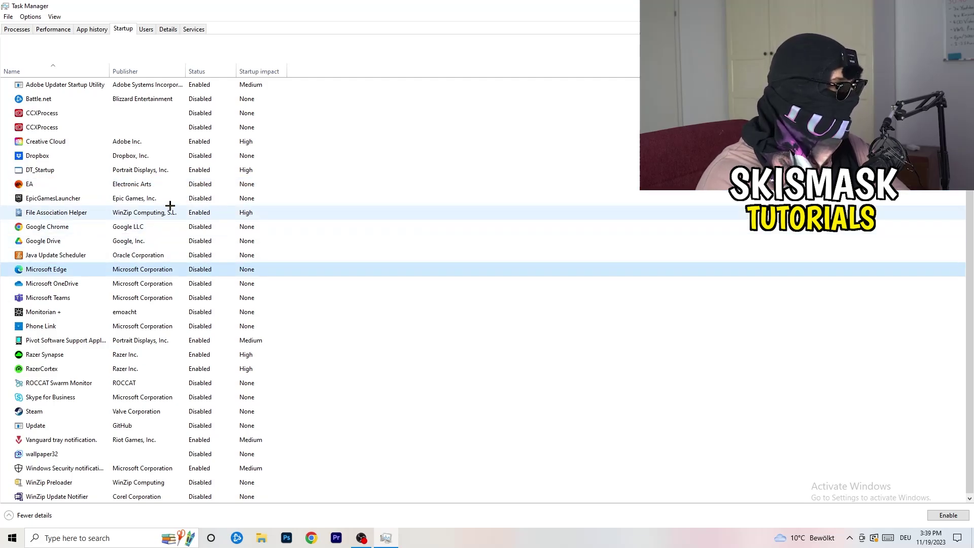
right_click(199, 215)
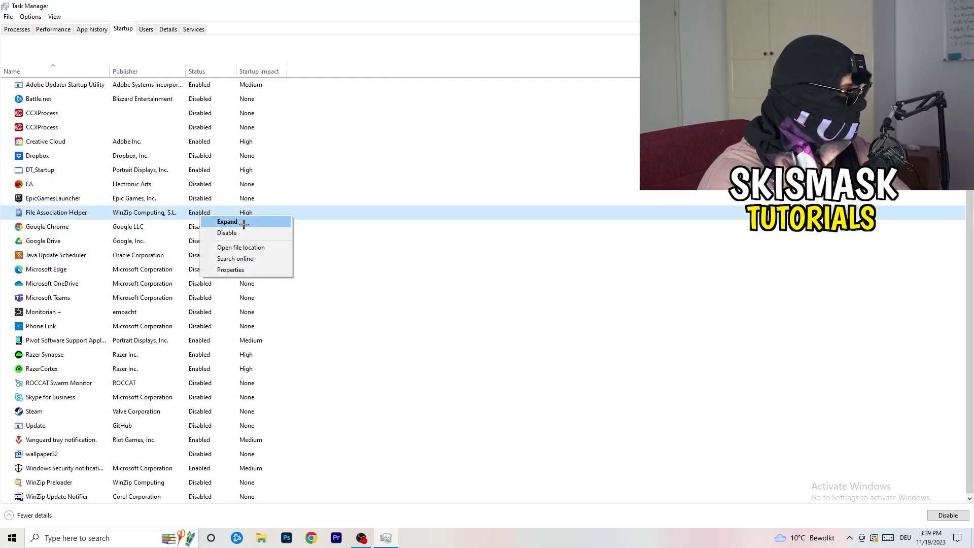
left_click(437, 255)
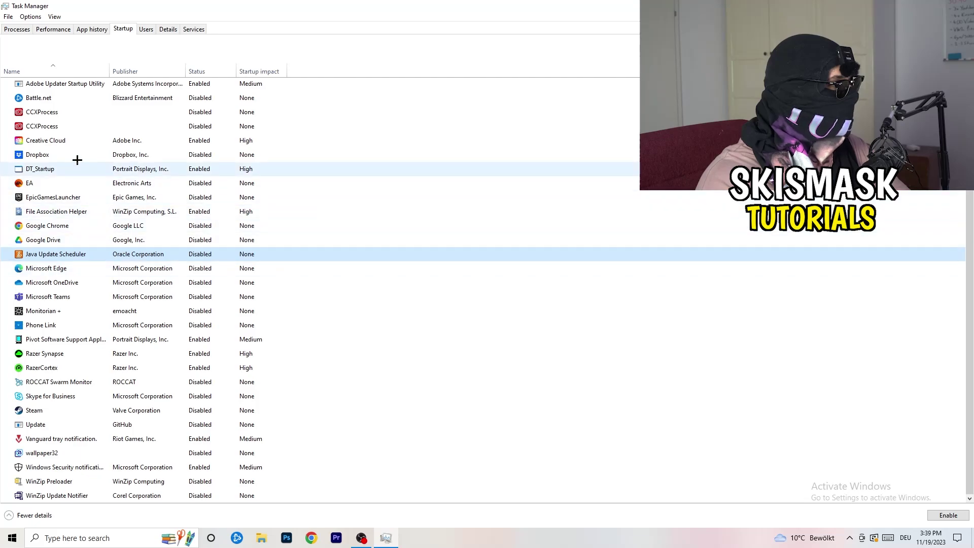
Examine the priority options of the Dropbox crash handler process in the process details, and close Task Manager
left_click(57, 30)
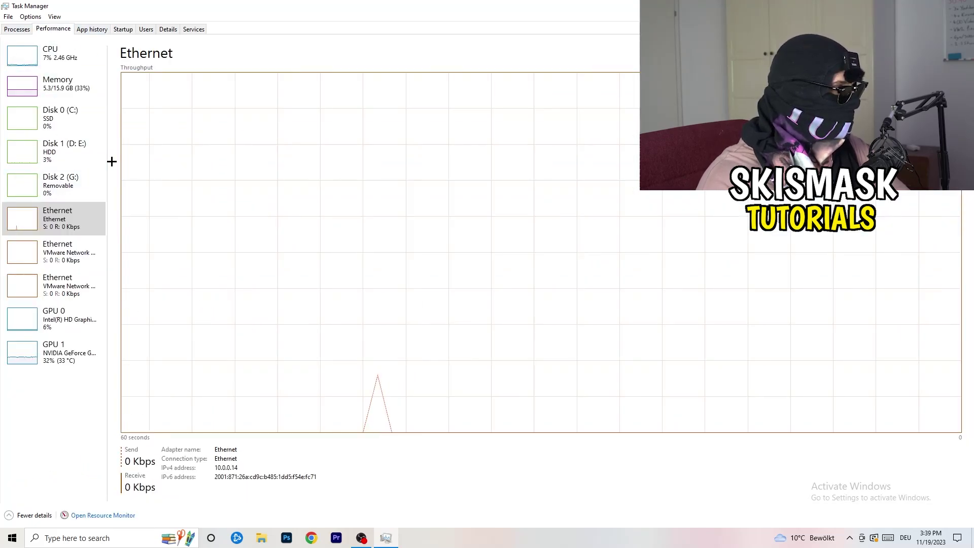
left_click(168, 28)
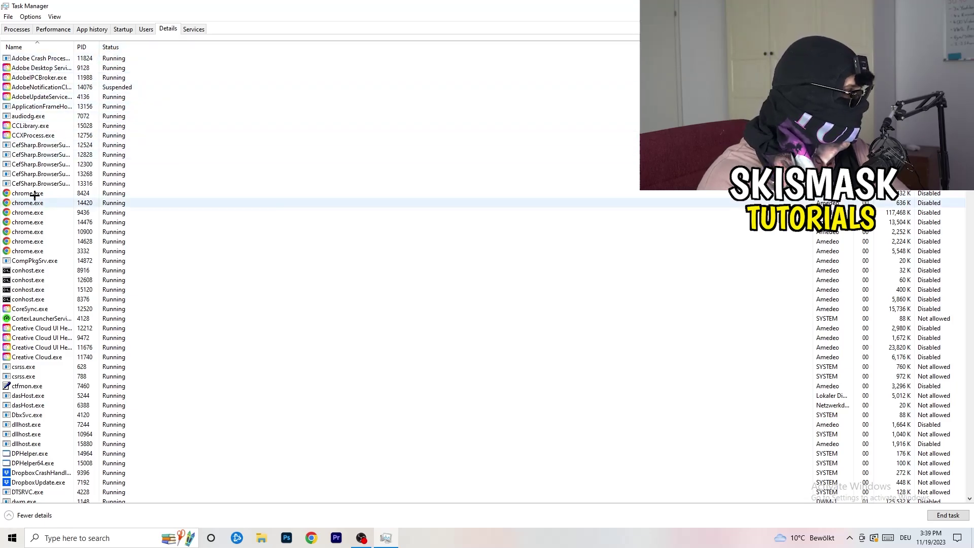
scroll(98, 261, "down", 6)
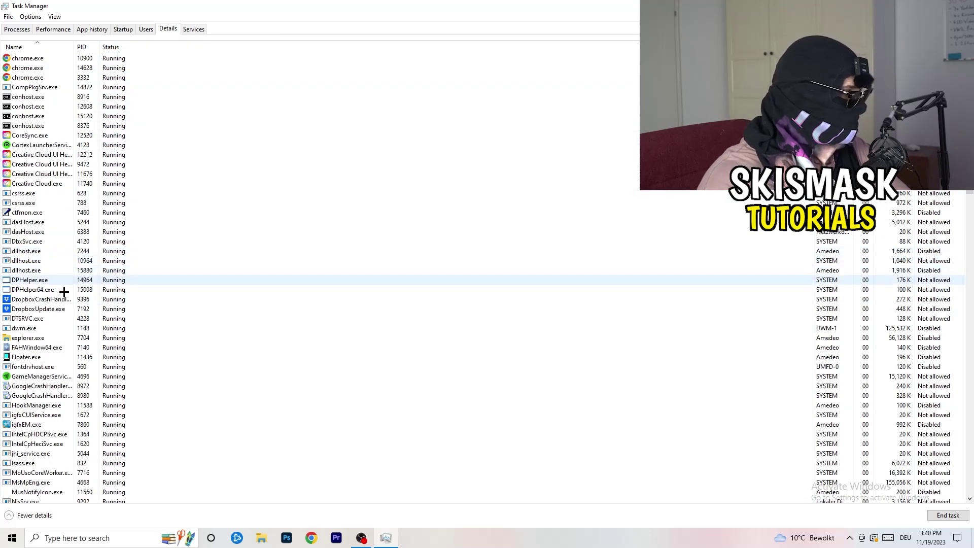
right_click(45, 299)
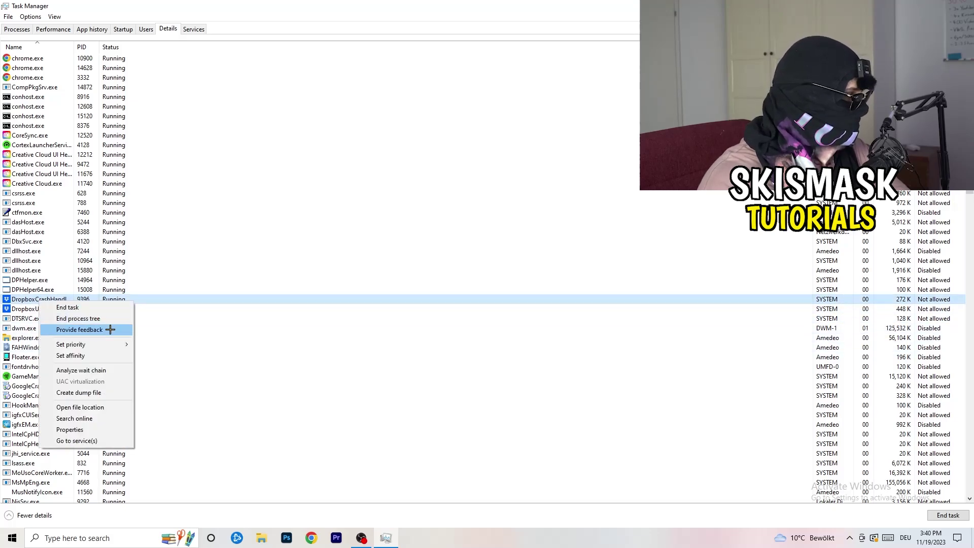
right_click(79, 298)
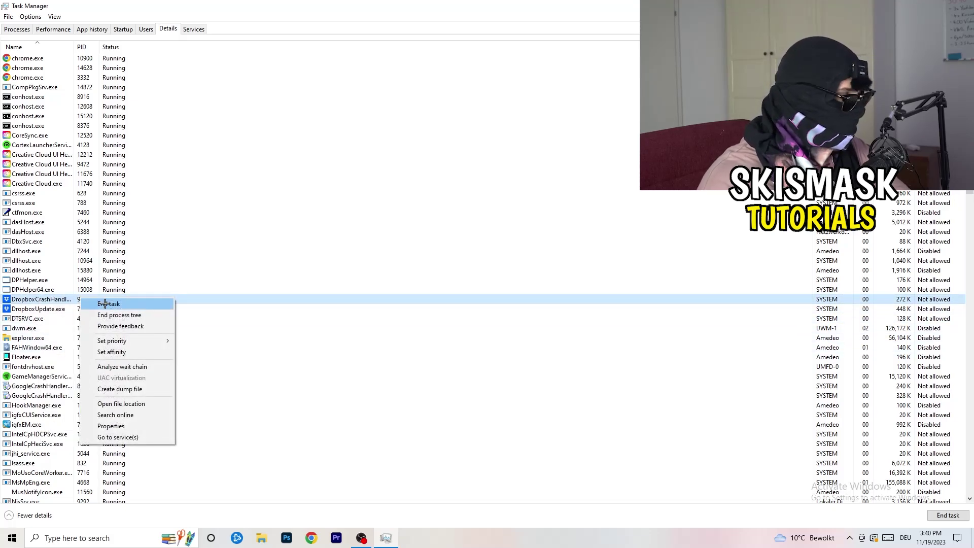
right_click(73, 298)
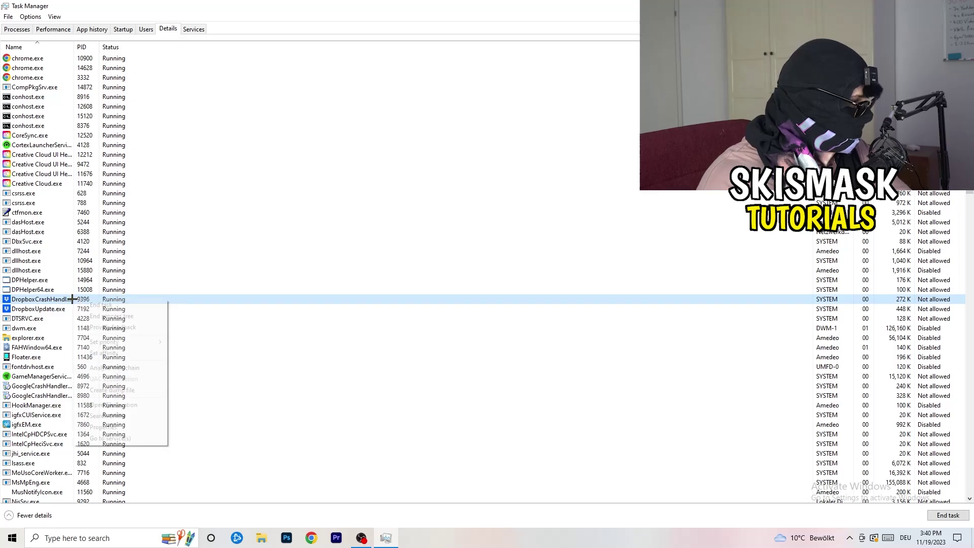
mouse_move(121, 342)
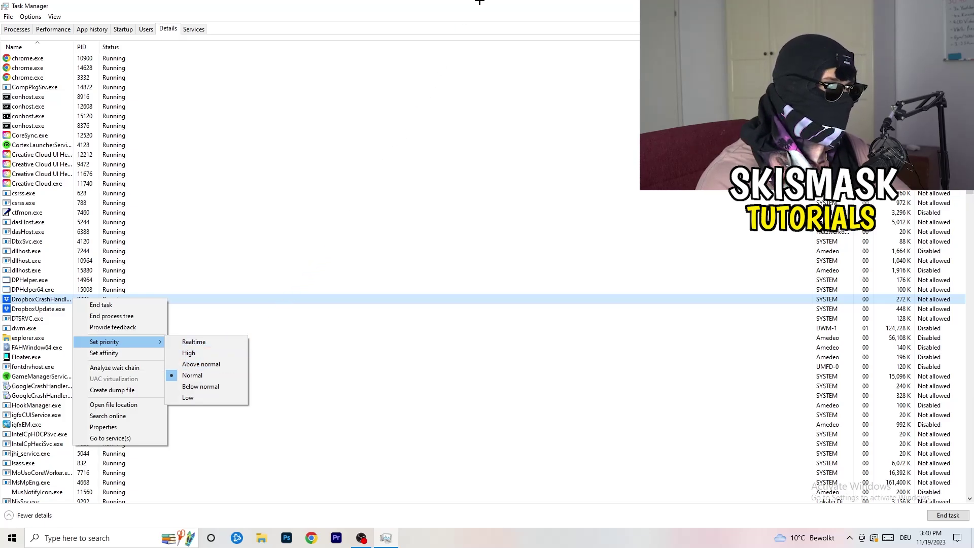
left_click(482, 6)
left_click(961, 5)
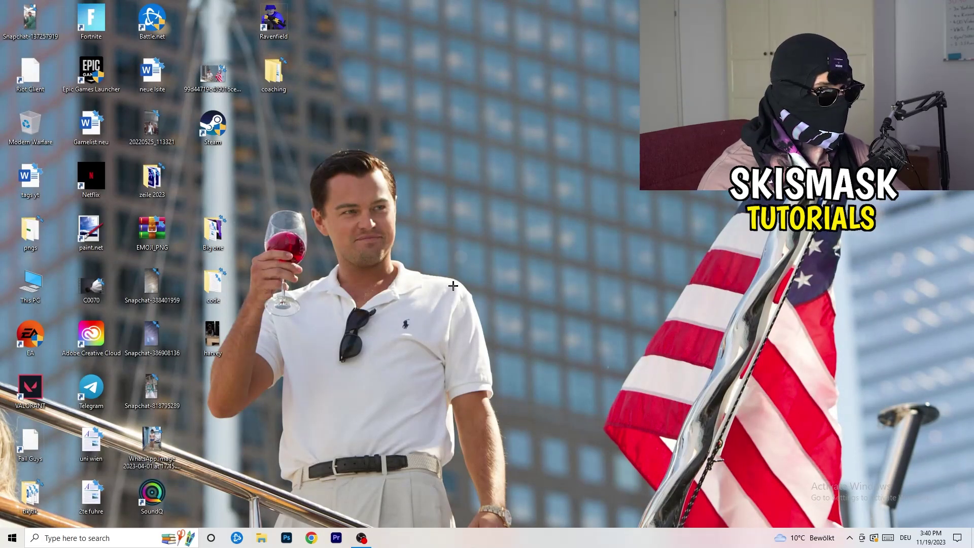
Find and open Windows Settings, and go to the System display settings
key("super")
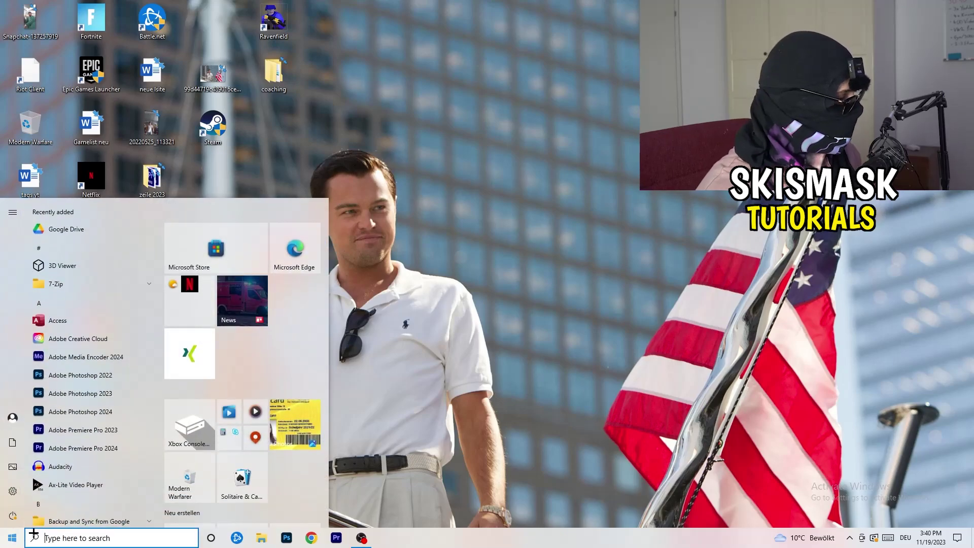
type("sett")
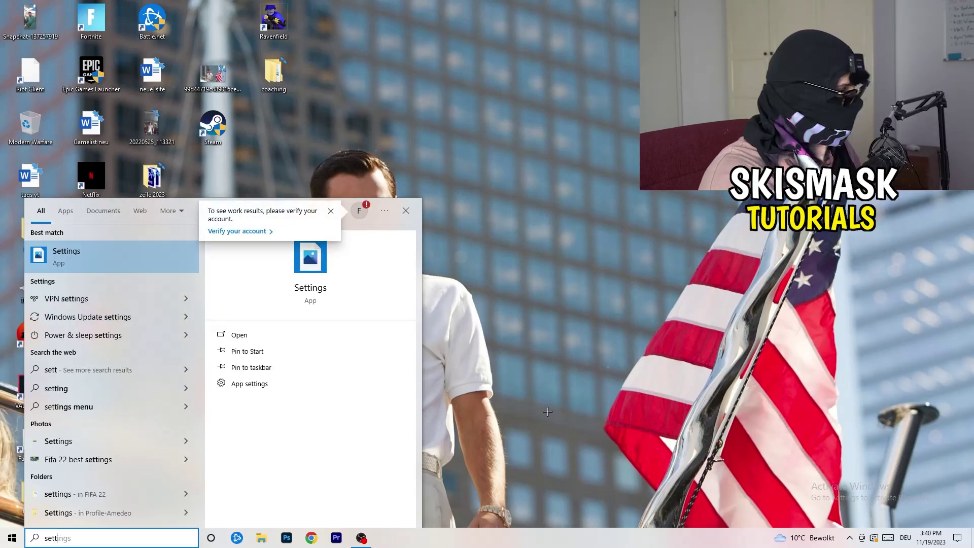
key("Return")
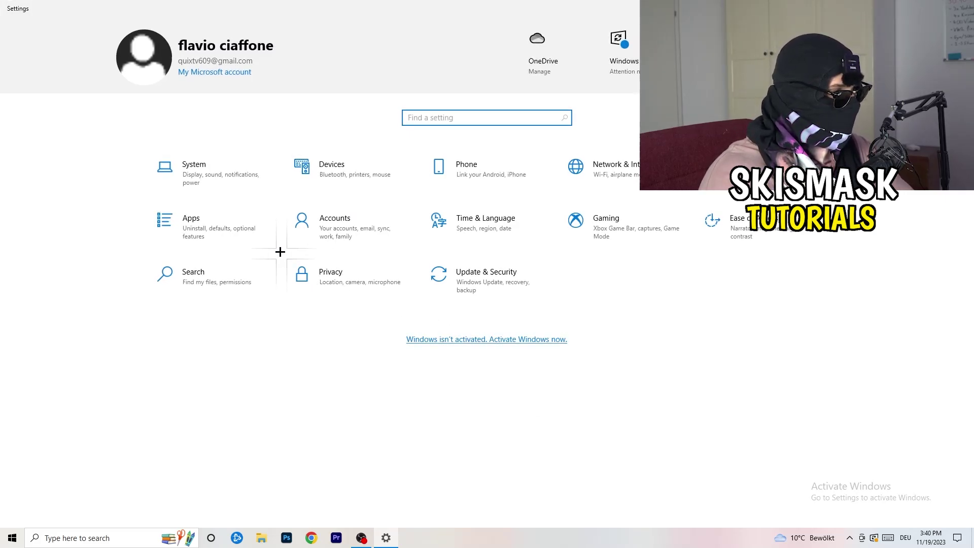
left_click(221, 181)
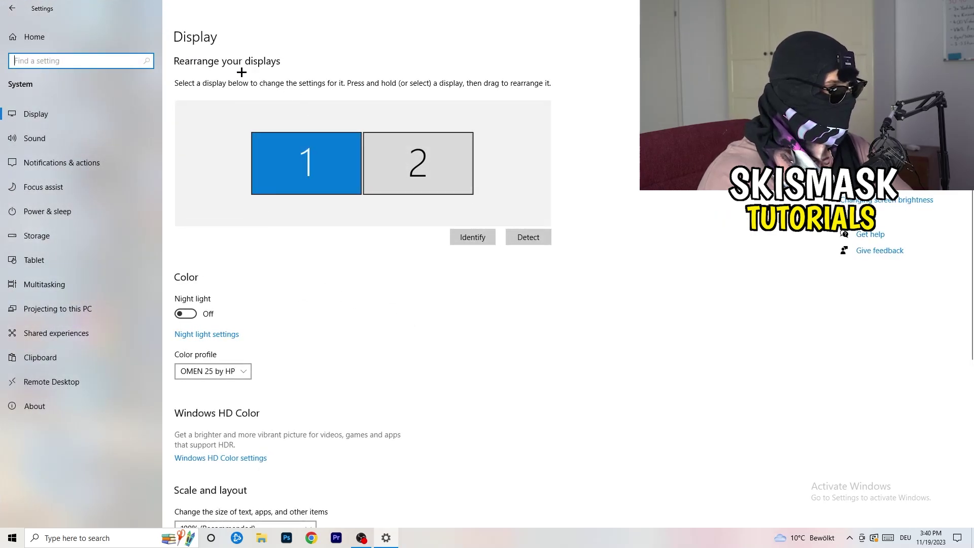
left_click(232, 35)
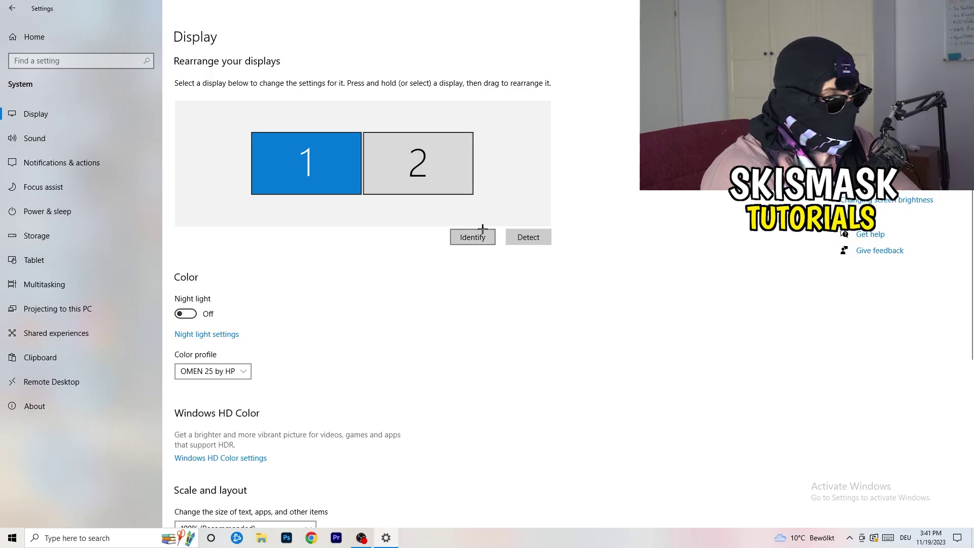
Check the display's scaling and resolution choices, keeping 100% (Recommended) and 1920 × 1080 (Recommended)
scroll(344, 279, "down", 3)
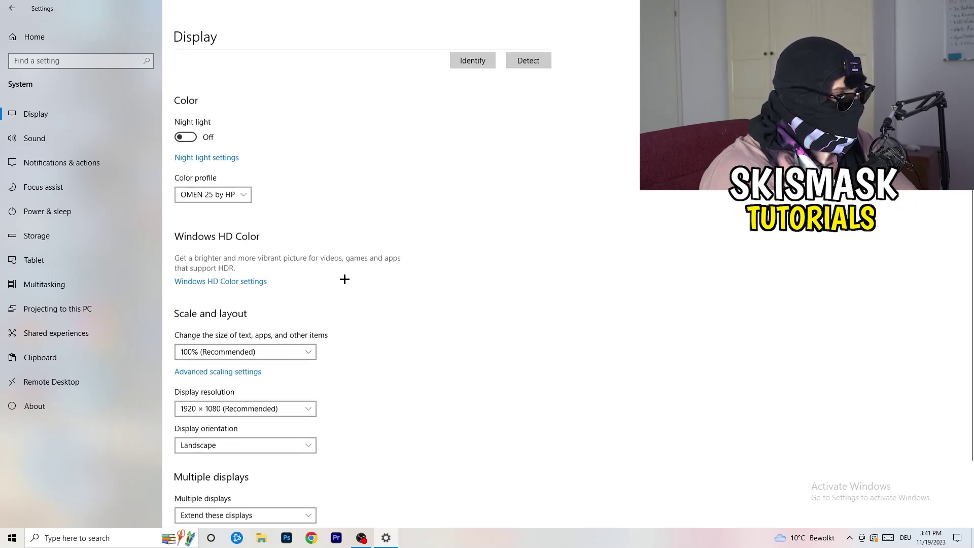
scroll(344, 278, "up", 3)
scroll(344, 278, "down", 3)
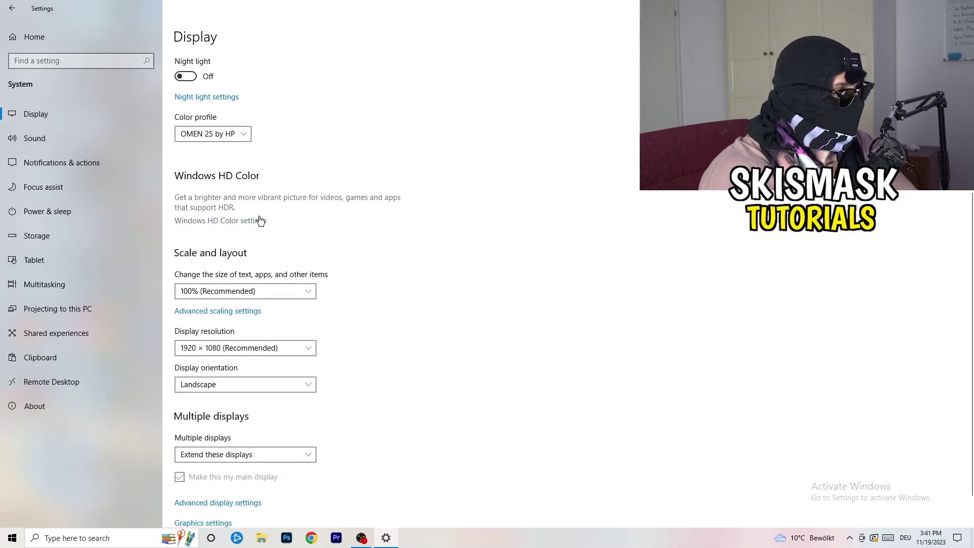
left_click(299, 287)
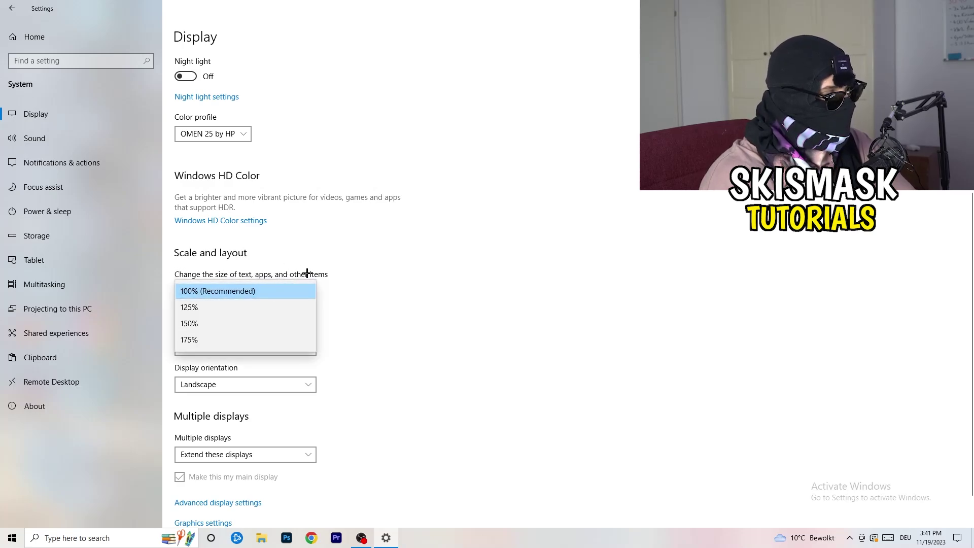
left_click(340, 273)
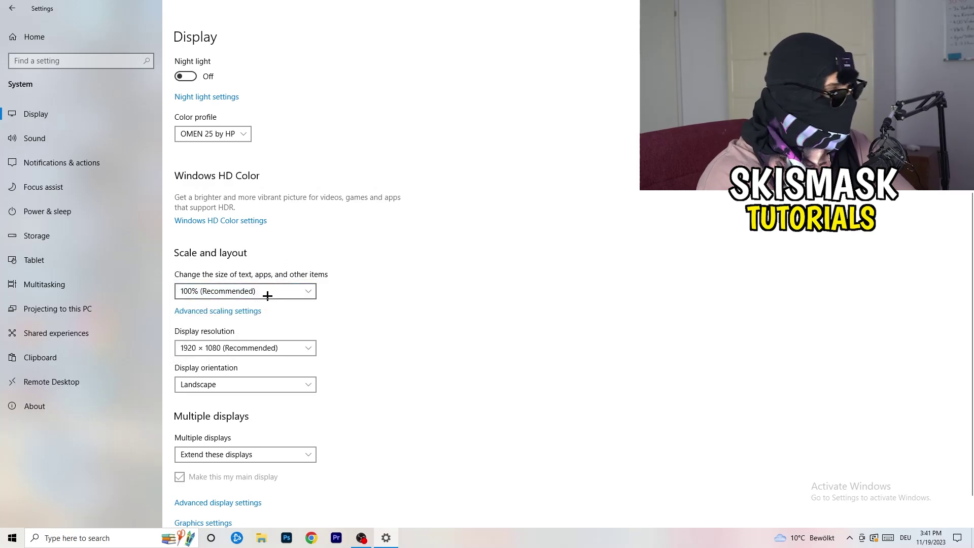
scroll(268, 299, "down", 1)
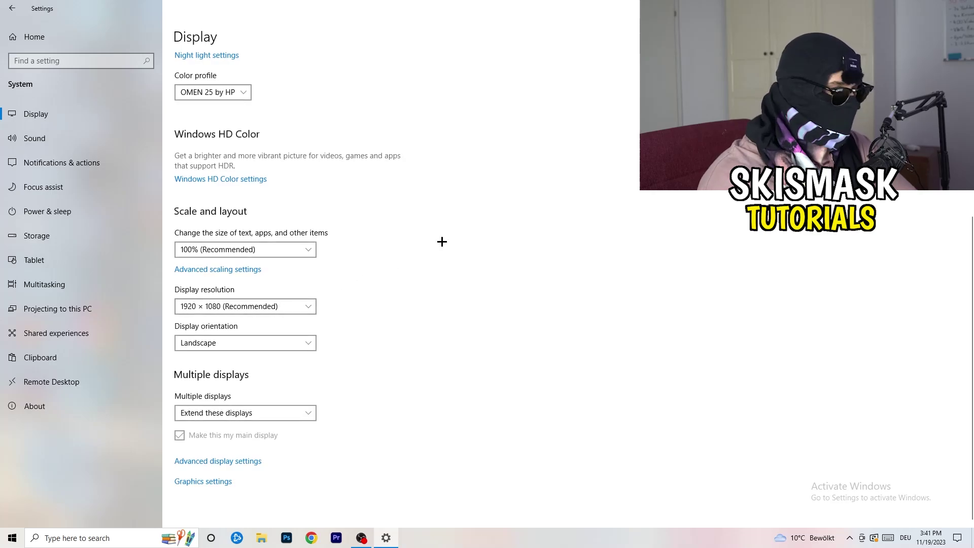
key("alt+Down")
key("Escape")
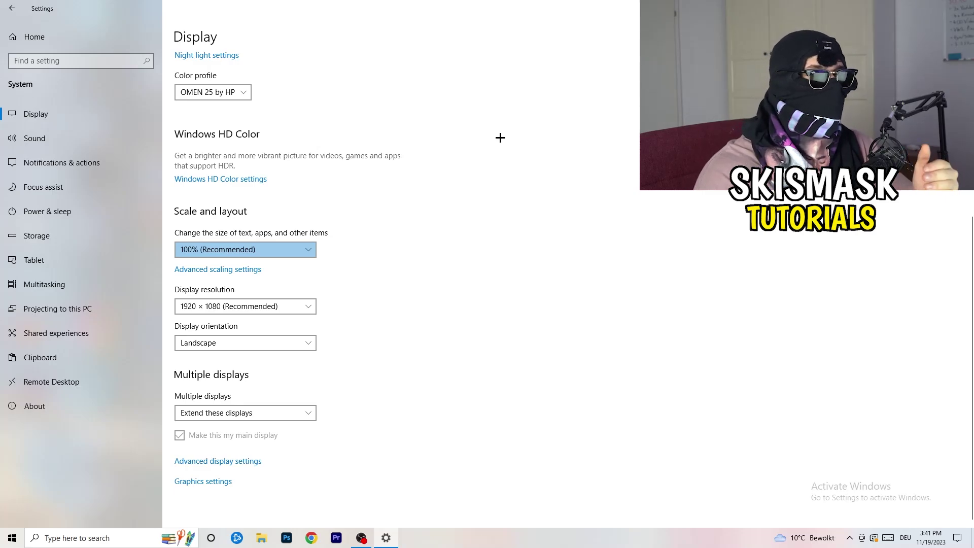
left_click(284, 306)
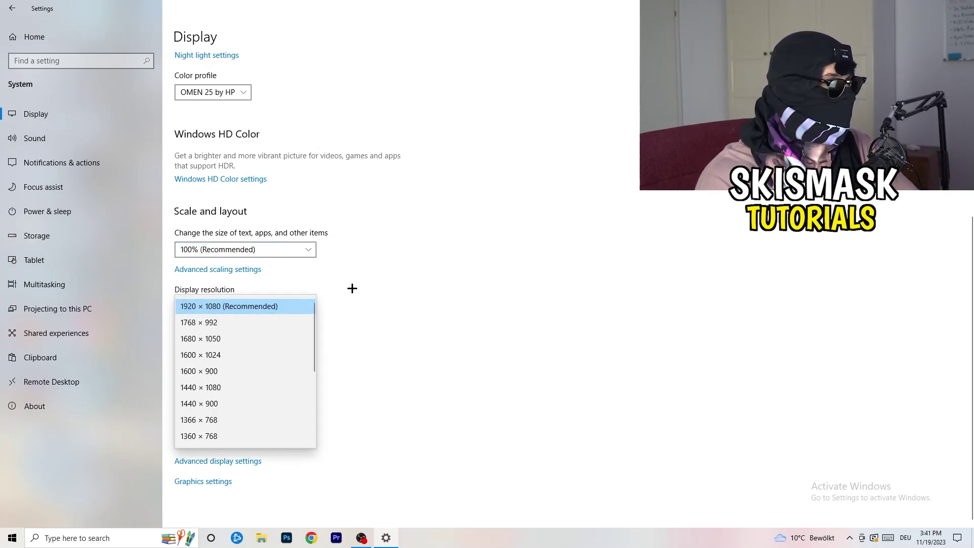
left_click(352, 288)
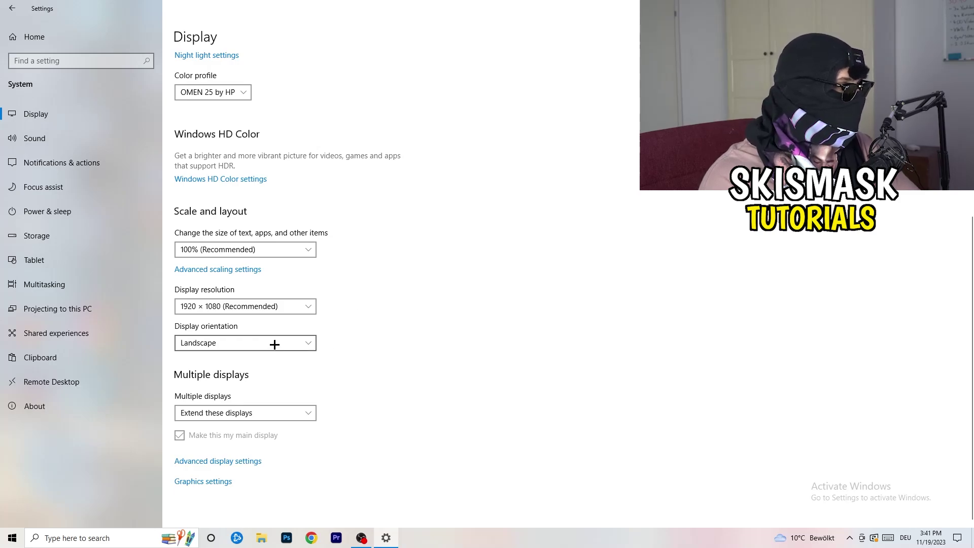
Open the Storage Sense configuration from the Storage settings and check its run frequency, keeping Every week
left_click(70, 232)
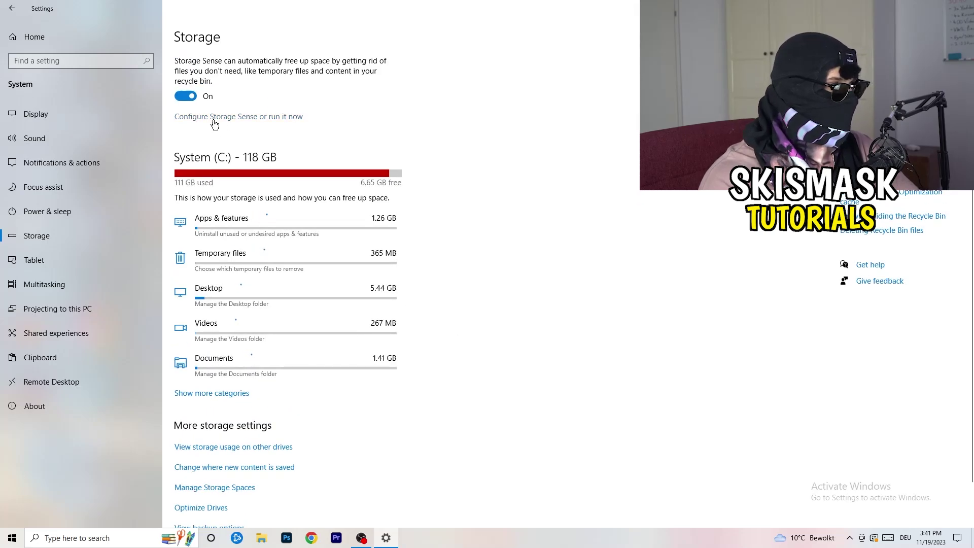
left_click(213, 120)
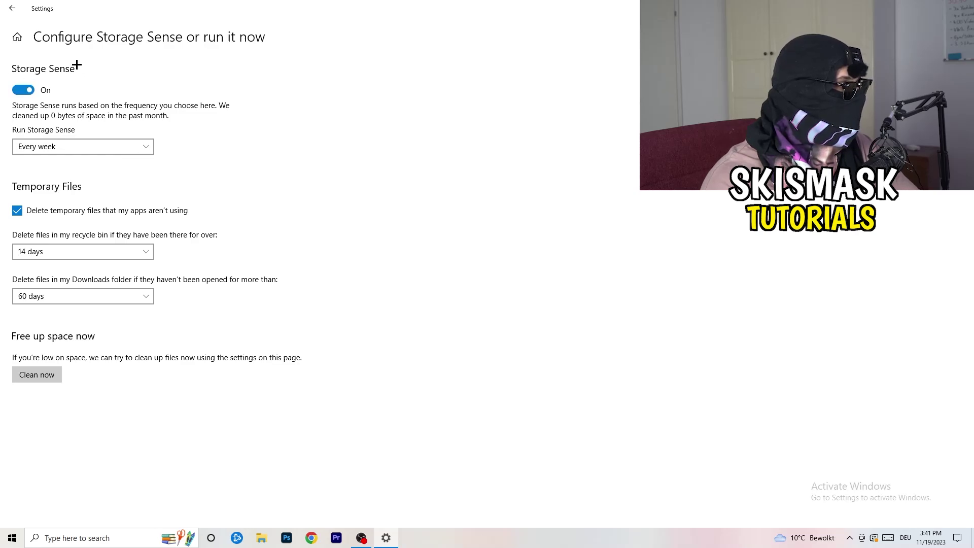
left_click(50, 147)
left_click(51, 145)
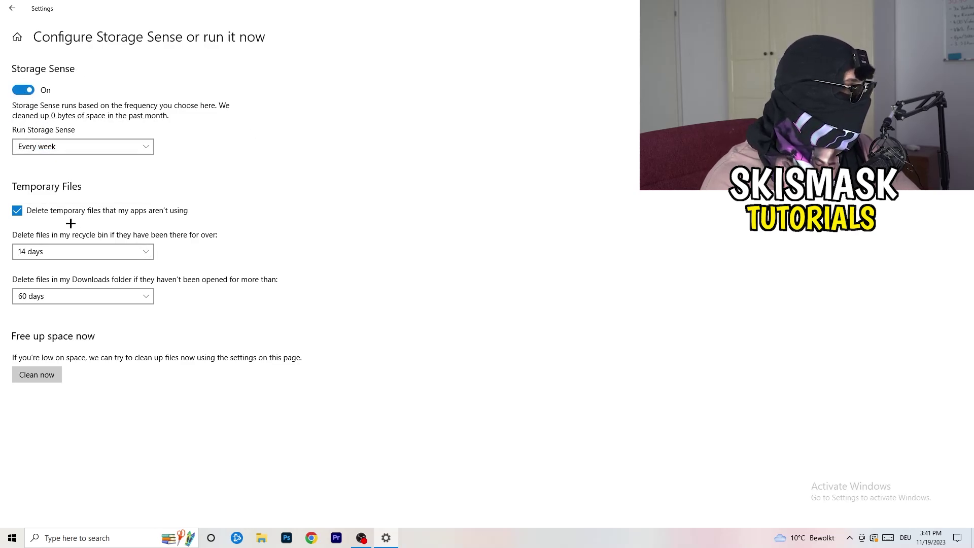
Turn off deleting temporary files that apps aren't using, keep the 14-day recycle bin cleanup, and return to the Storage settings
left_click(128, 213)
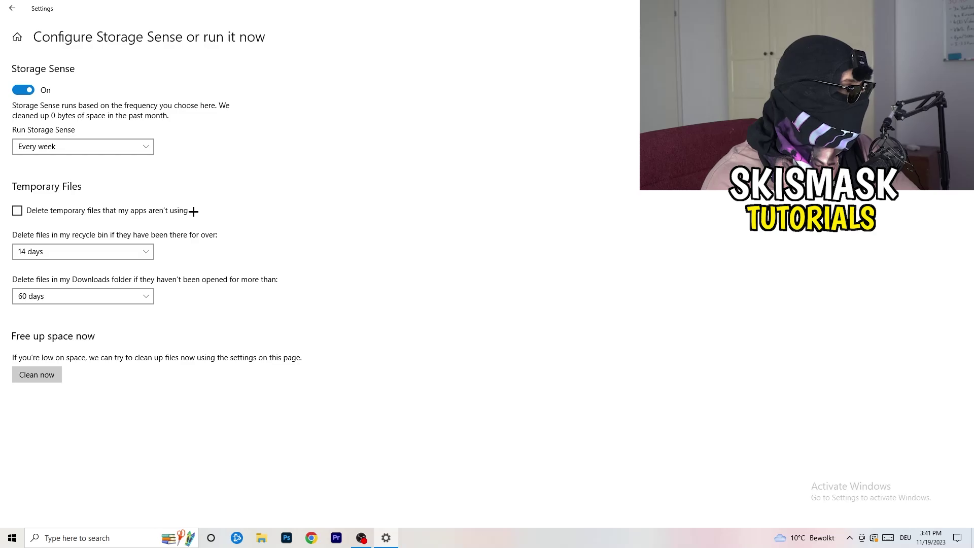
left_click(59, 249)
left_click(158, 309)
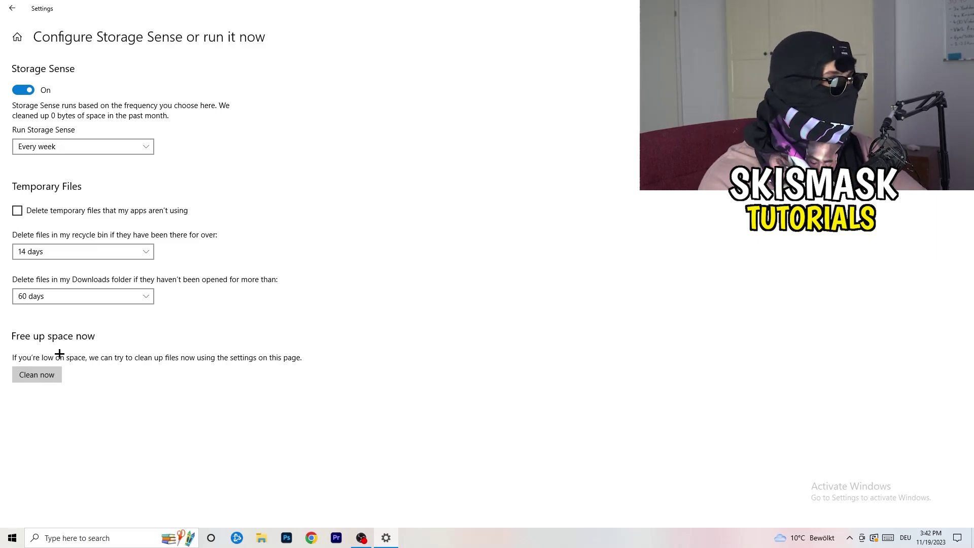
left_click(10, 8)
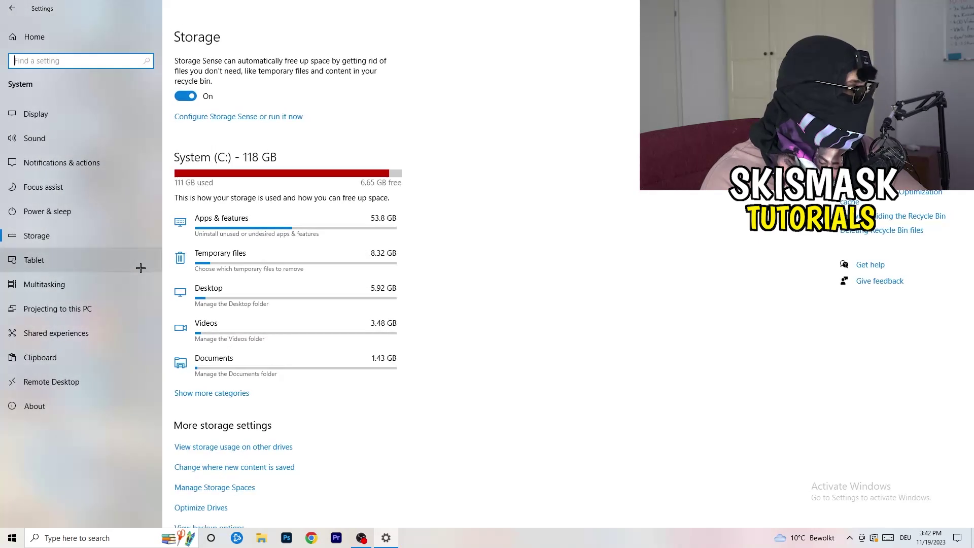
Review the preferred and additional power plans from Power & sleep, keeping Balanced (recommended), and close Power Options and Settings
left_click(113, 219)
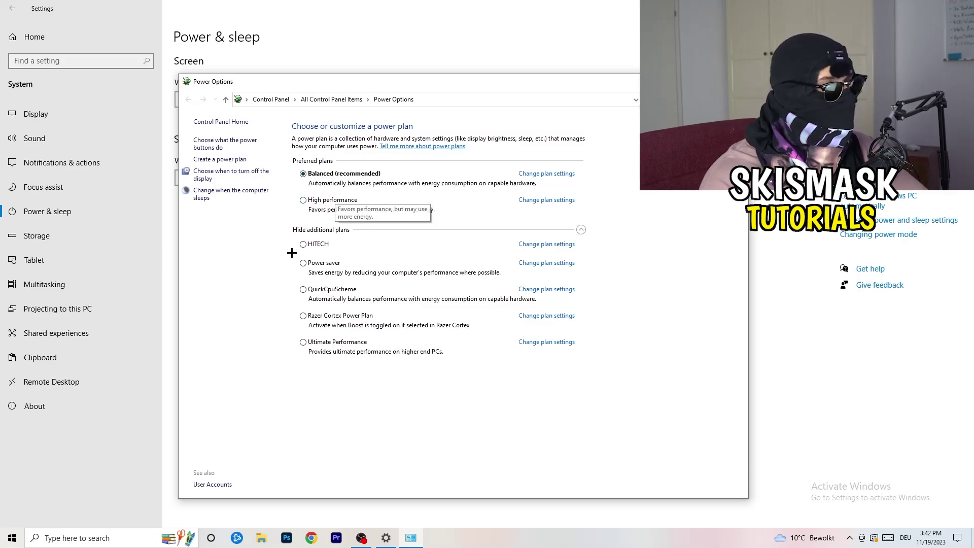
left_click(368, 231)
left_click(581, 230)
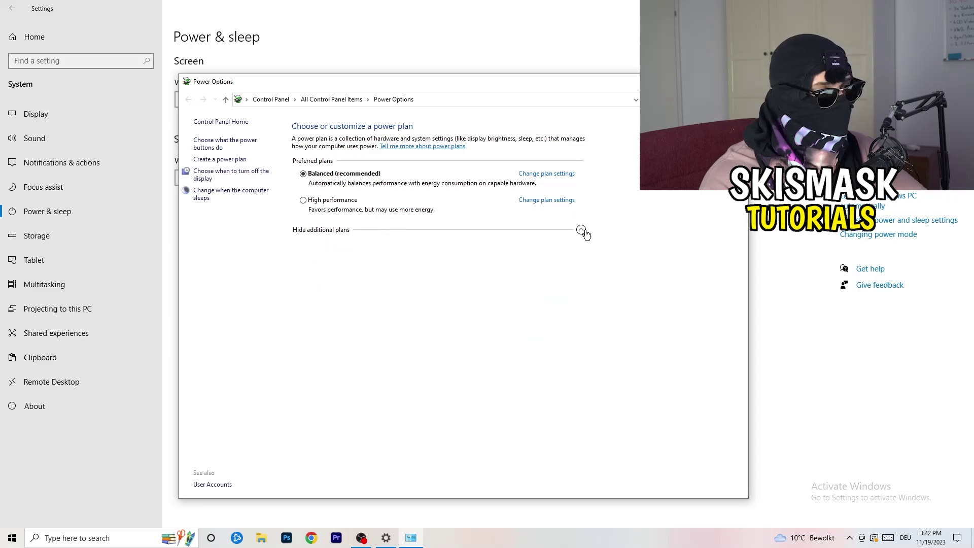
left_click(582, 230)
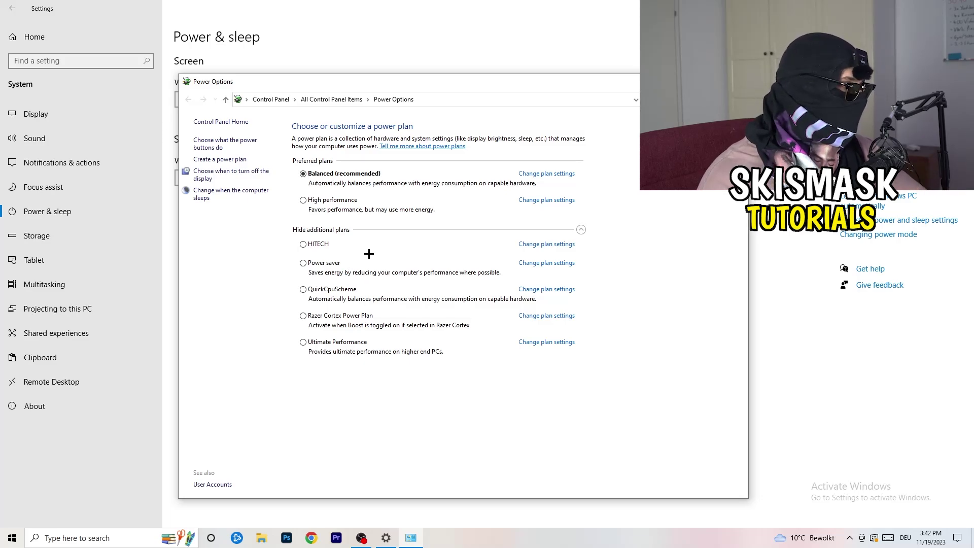
key("alt+F4")
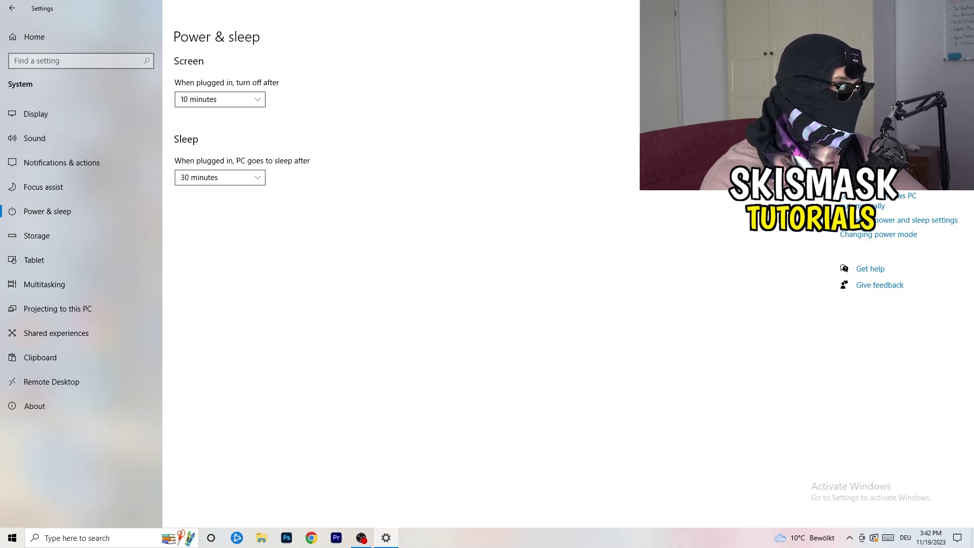
key("alt+F4")
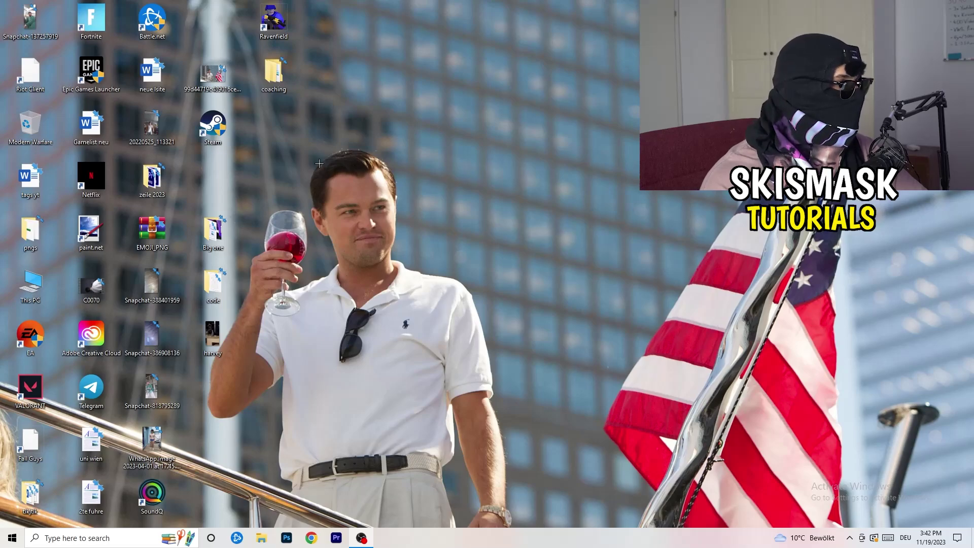
Move the Steam shortcut to an empty area of the desktop and open the compatibility options in its properties
left_click_drag(212, 126, 516, 177)
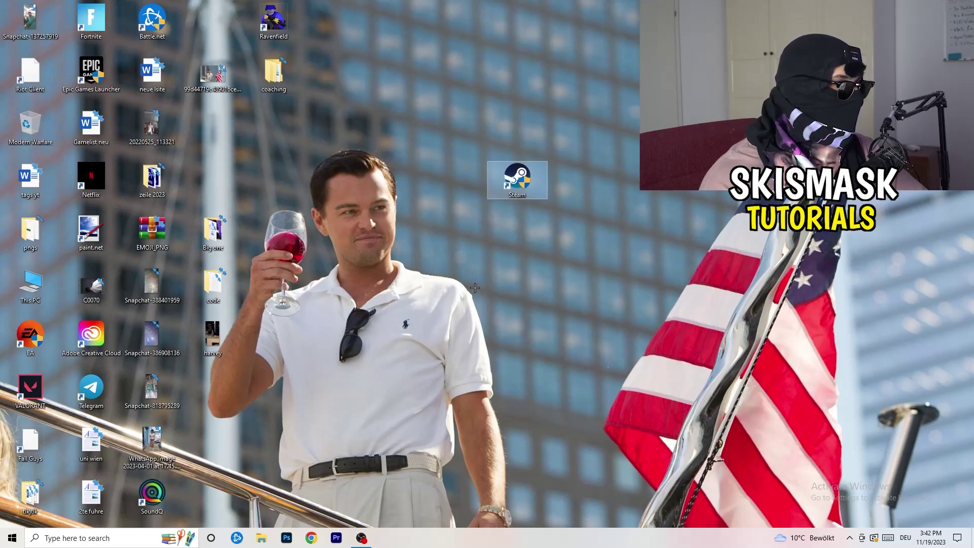
right_click(509, 182)
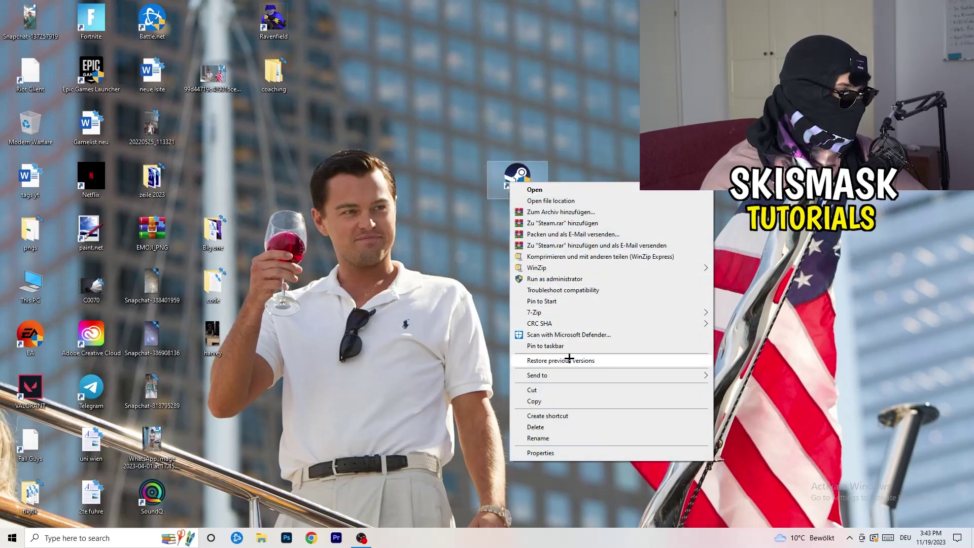
left_click(557, 453)
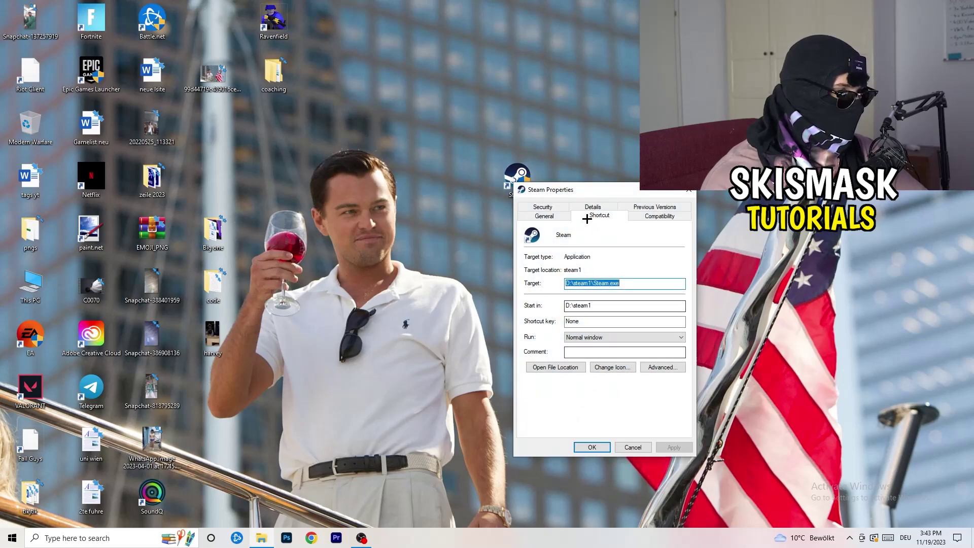
left_click_drag(569, 184, 470, 142)
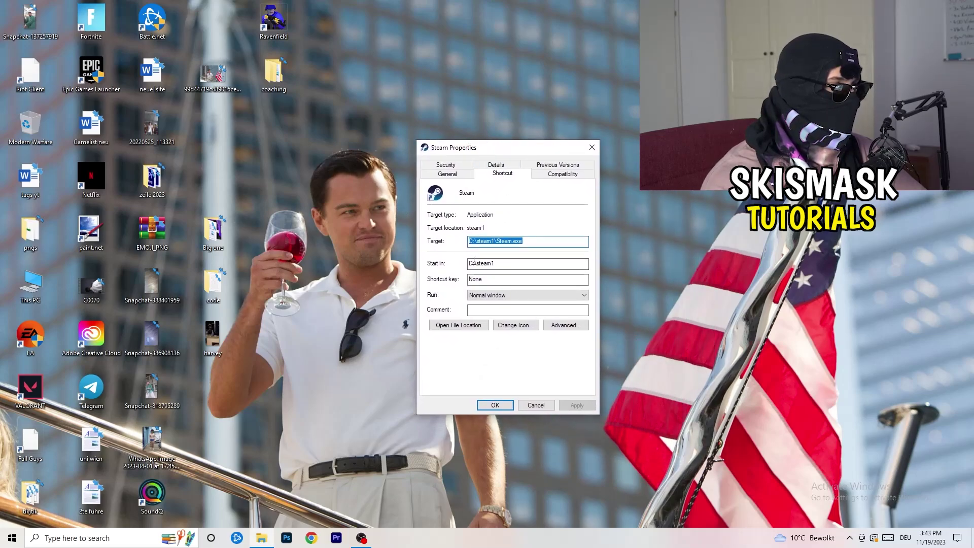
left_click(573, 175)
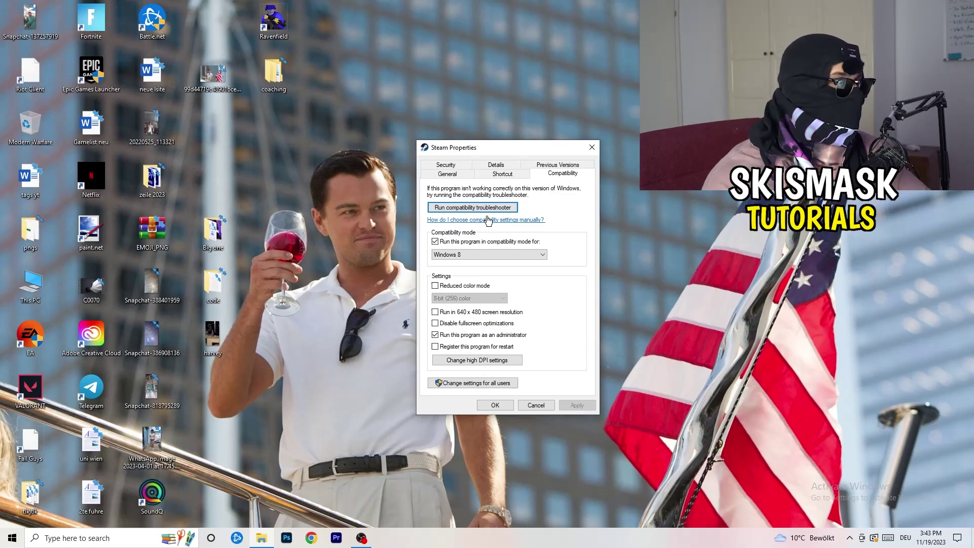
Check Steam's compatibility mode choices, keep Windows 8 compatibility mode and running as administrator enabled, and apply the properties
left_click(472, 242)
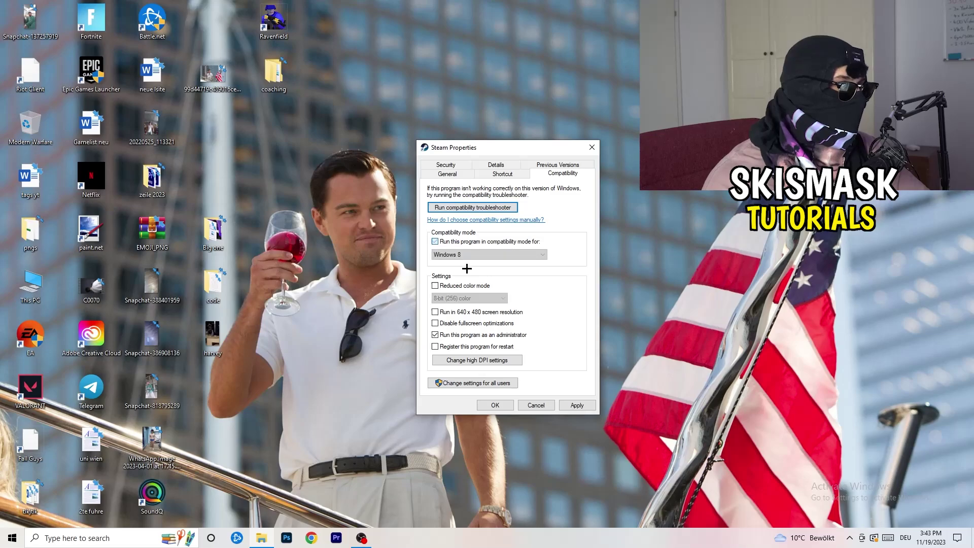
left_click(480, 255)
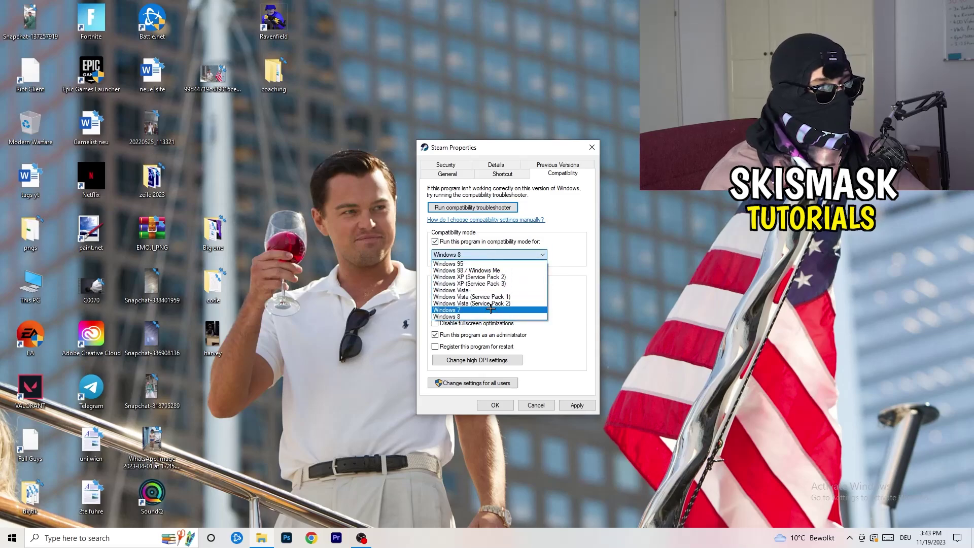
left_click(571, 293)
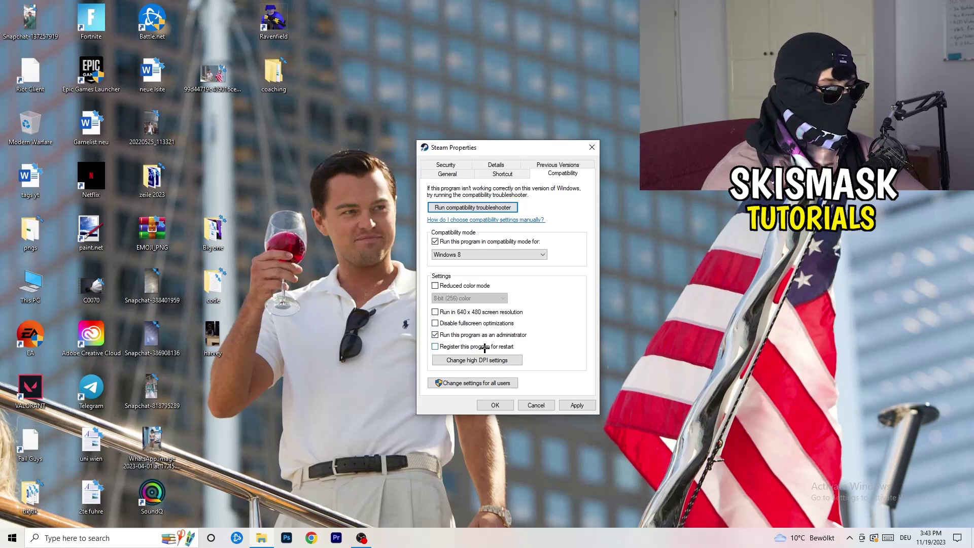
left_click(564, 405)
left_click(495, 405)
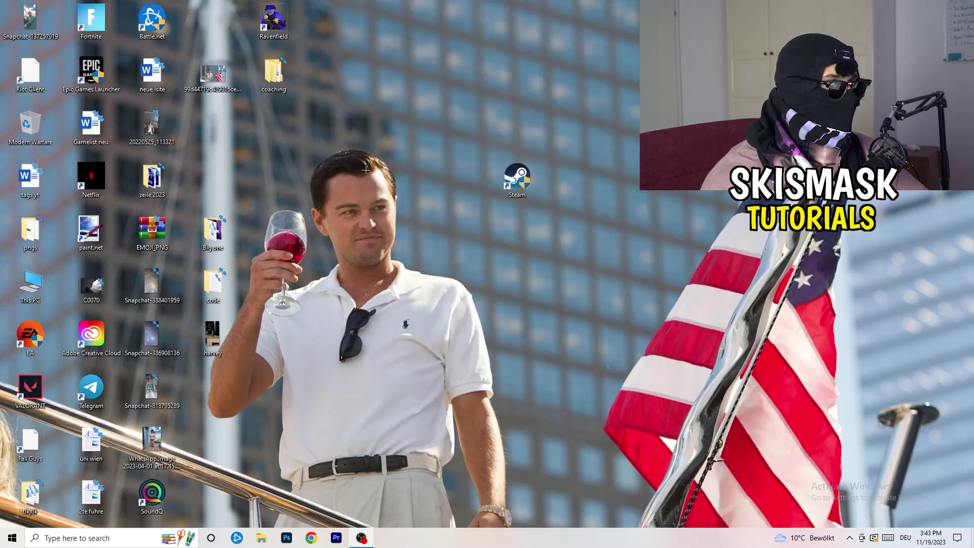
Look through the Steam shortcut's available actions and return the shortcut to its original place among the desktop icons
left_click_drag(519, 182, 557, 172)
left_click(581, 272)
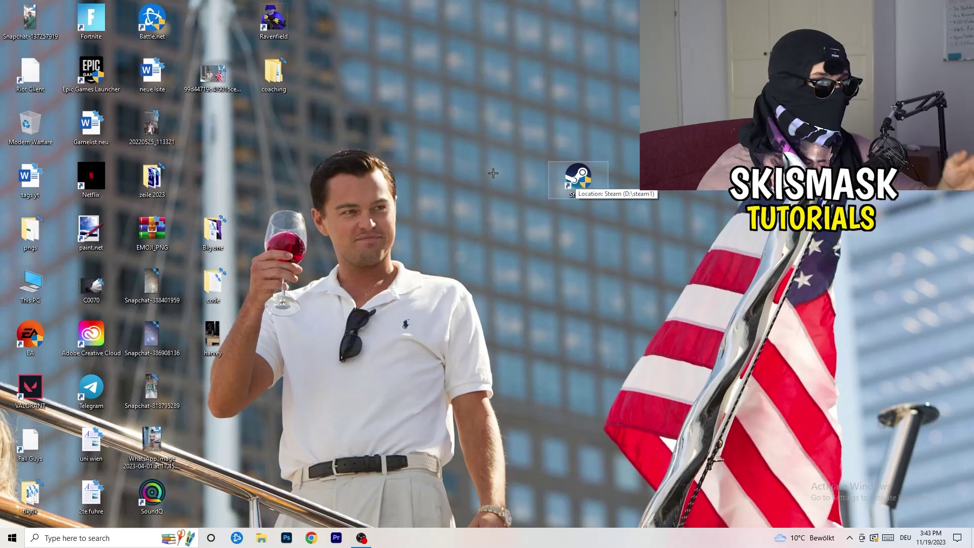
right_click(577, 177)
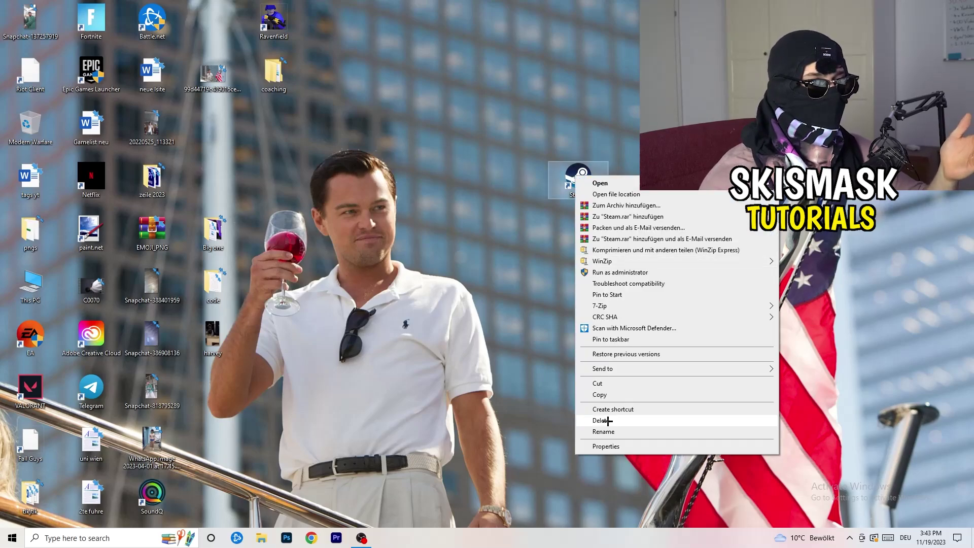
left_click(510, 285)
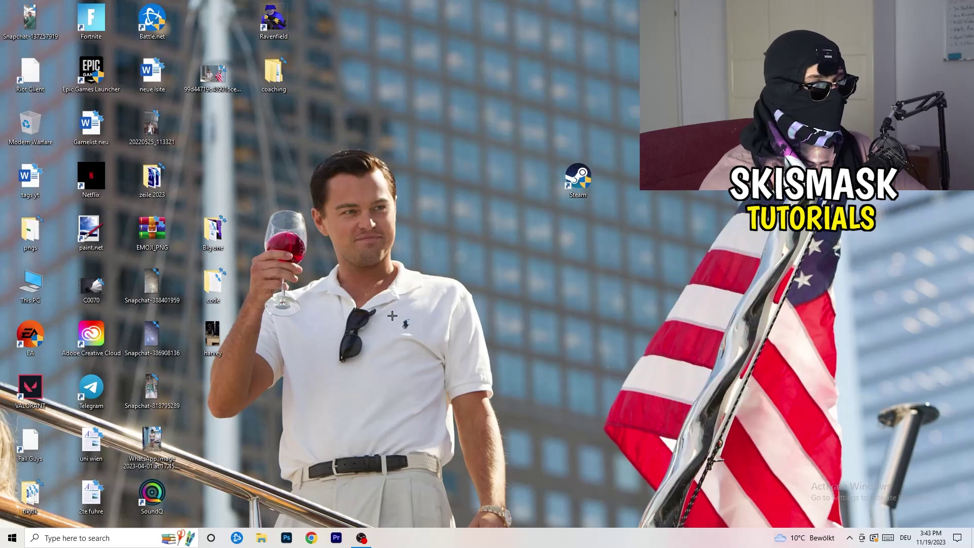
left_click_drag(577, 173, 212, 123)
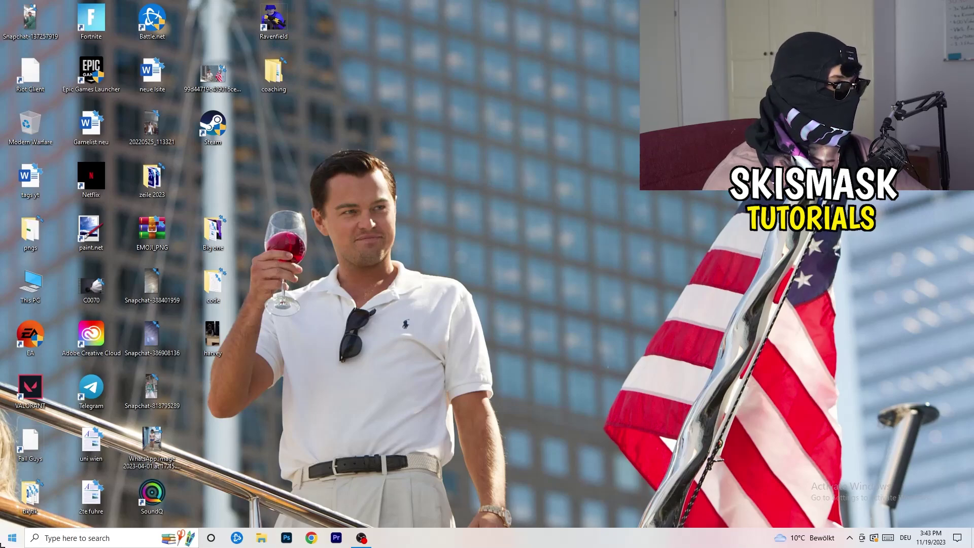
Open the Gaming settings in Windows Settings and review the Captures recording options and Game Mode
left_click(12, 537)
left_click(12, 492)
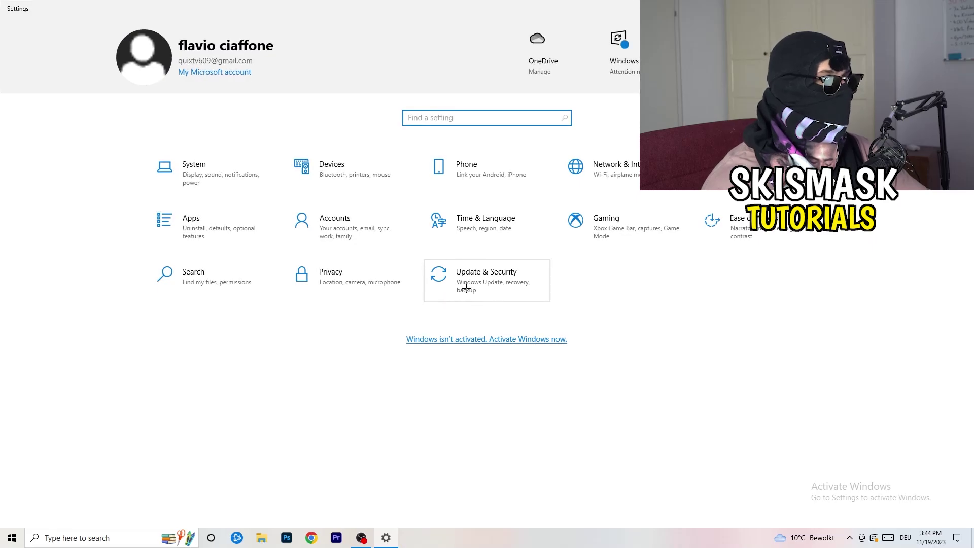
left_click(572, 219)
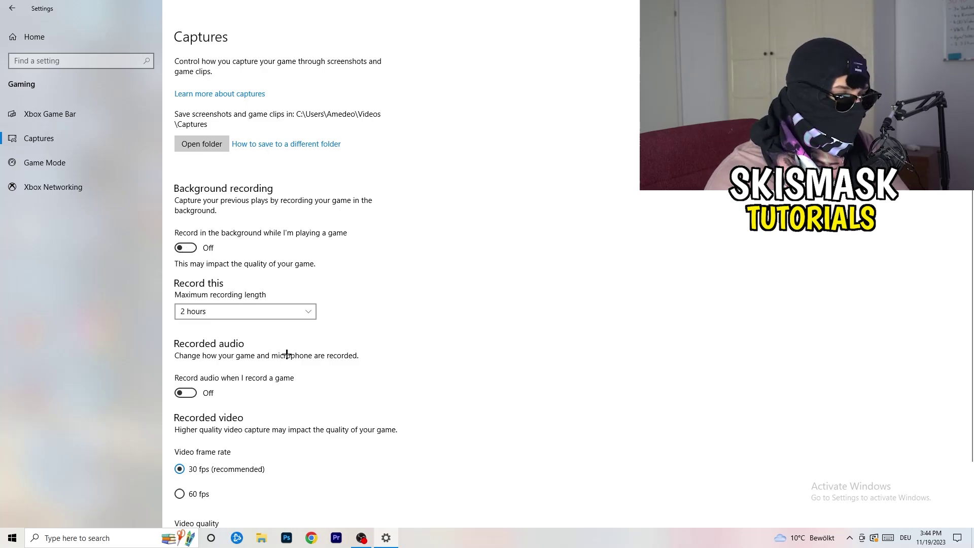
scroll(287, 353, "down", 2)
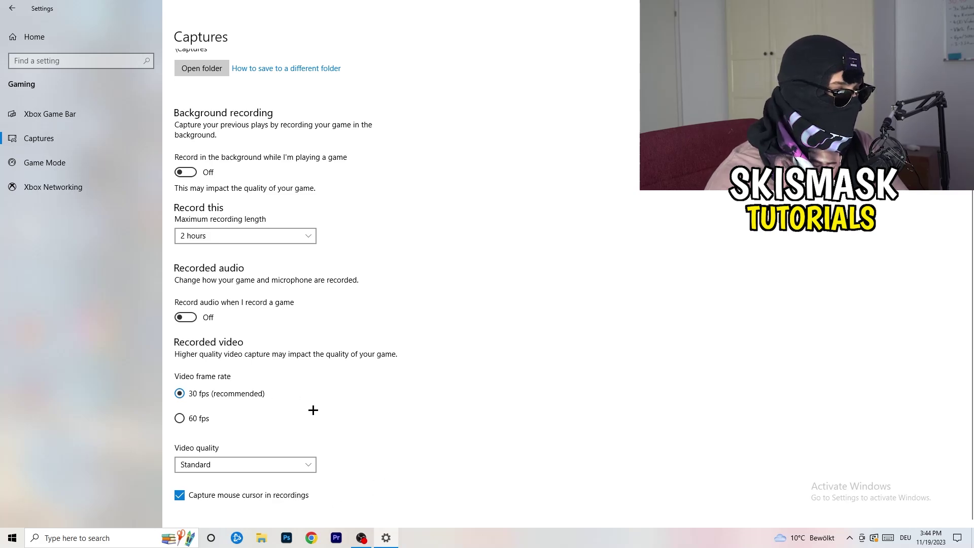
scroll(313, 409, "up", 2)
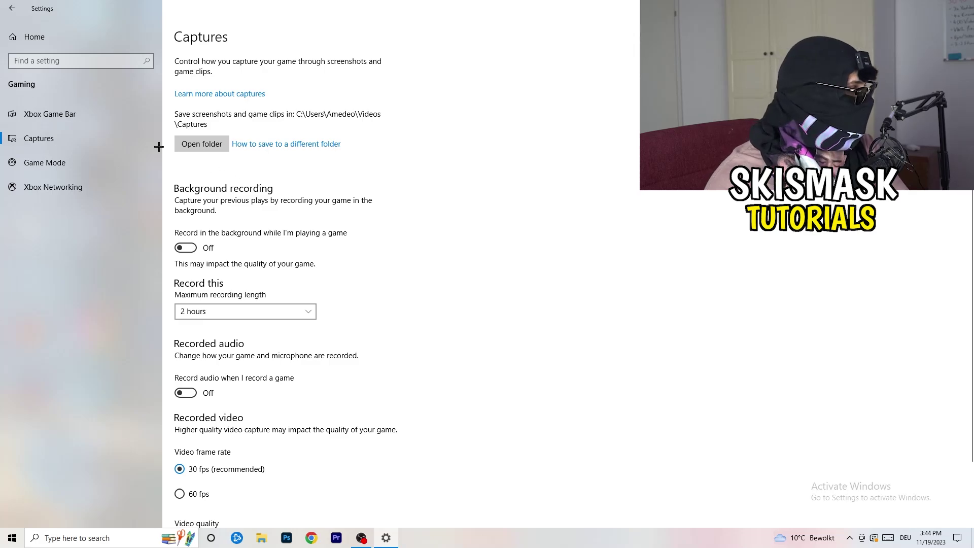
left_click(47, 161)
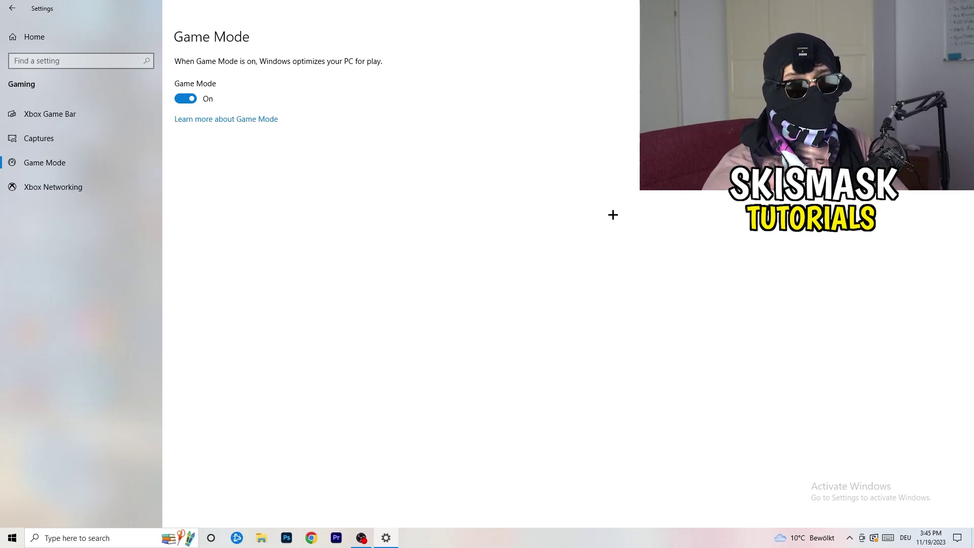
Check the Windows Update status under Update & Security, and close Settings
left_click(10, 6)
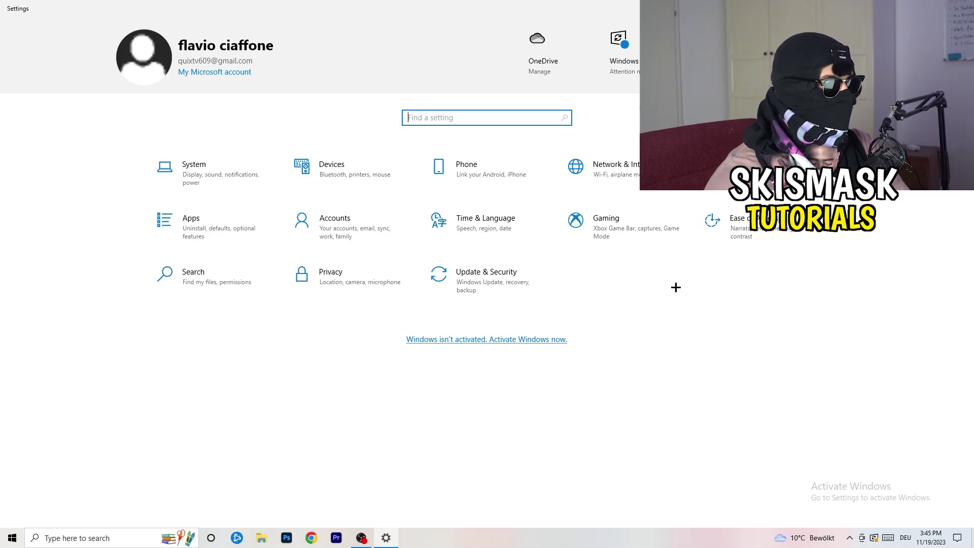
left_click(478, 279)
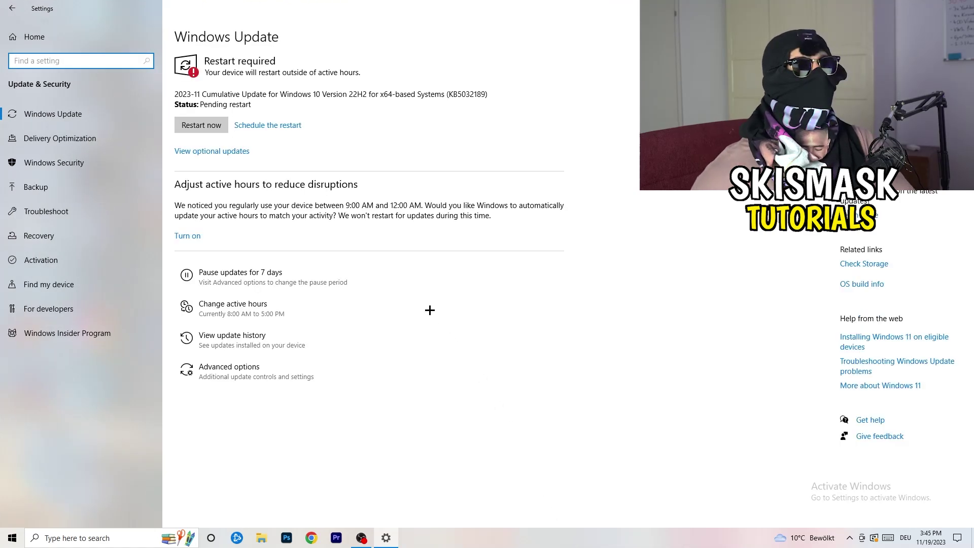
left_click(257, 66)
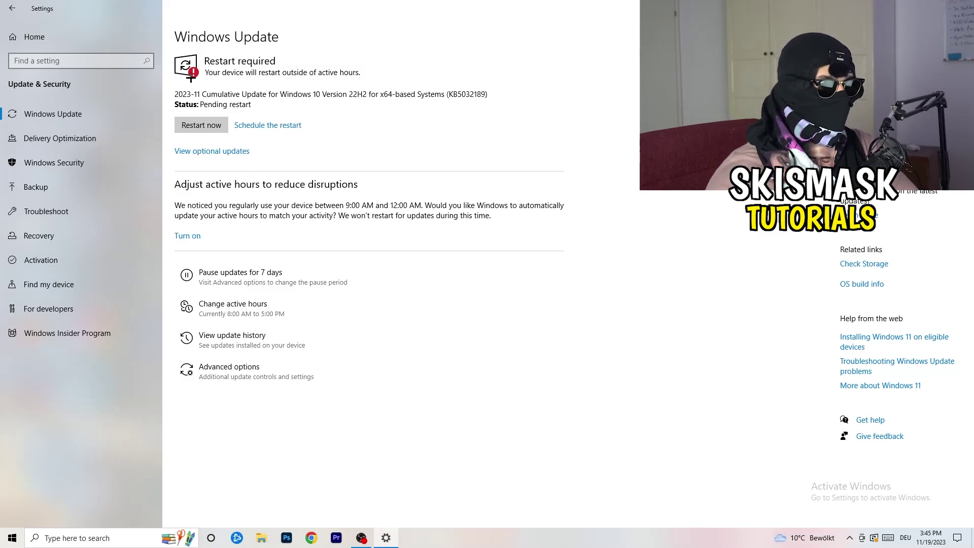
key("alt+F4")
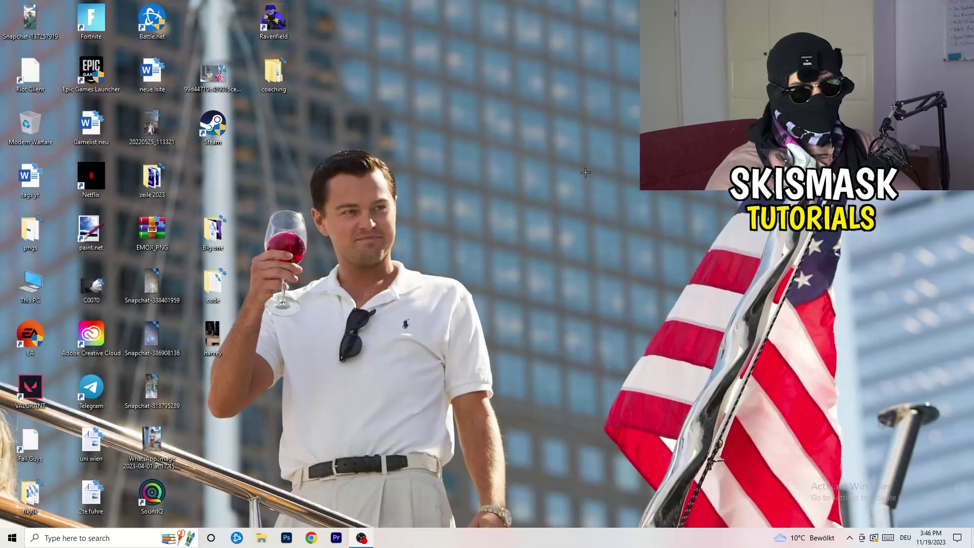